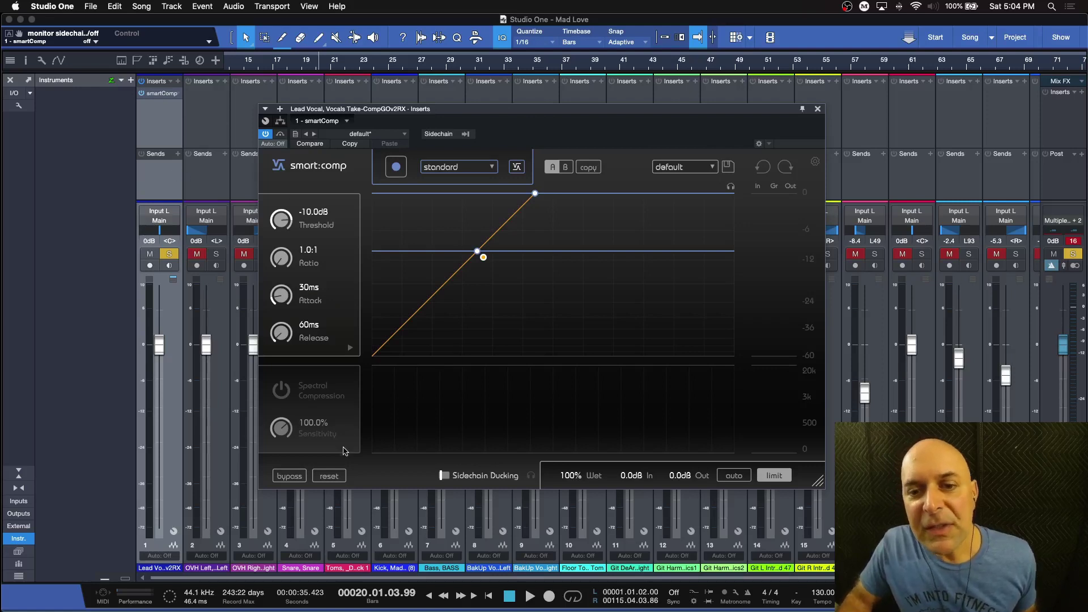
Bypass smart:comp to audition the unprocessed lead vocal, then re-enable it.
click(290, 477)
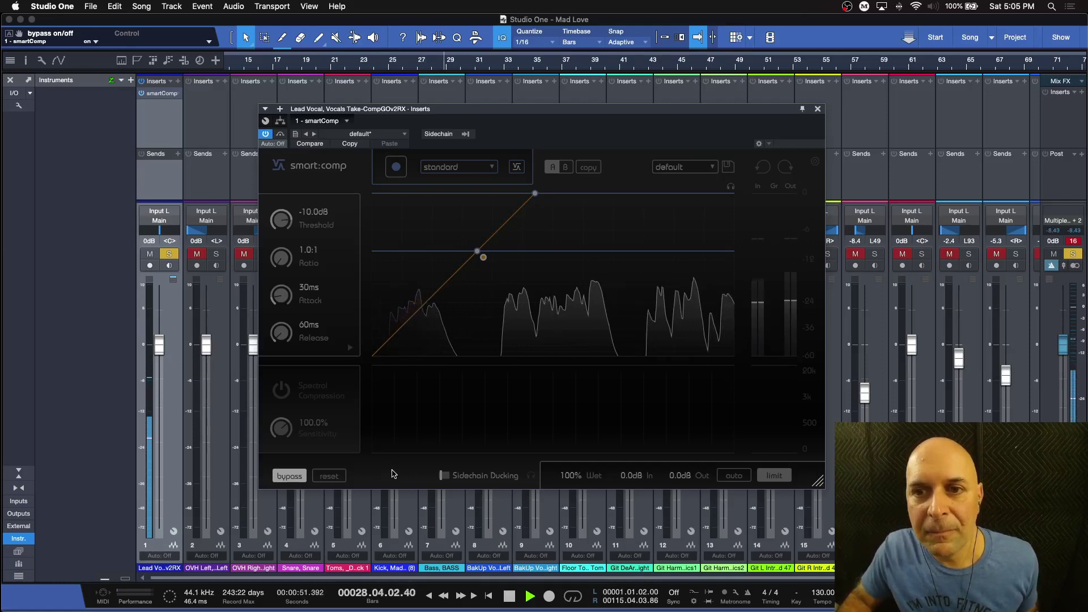
key(space)
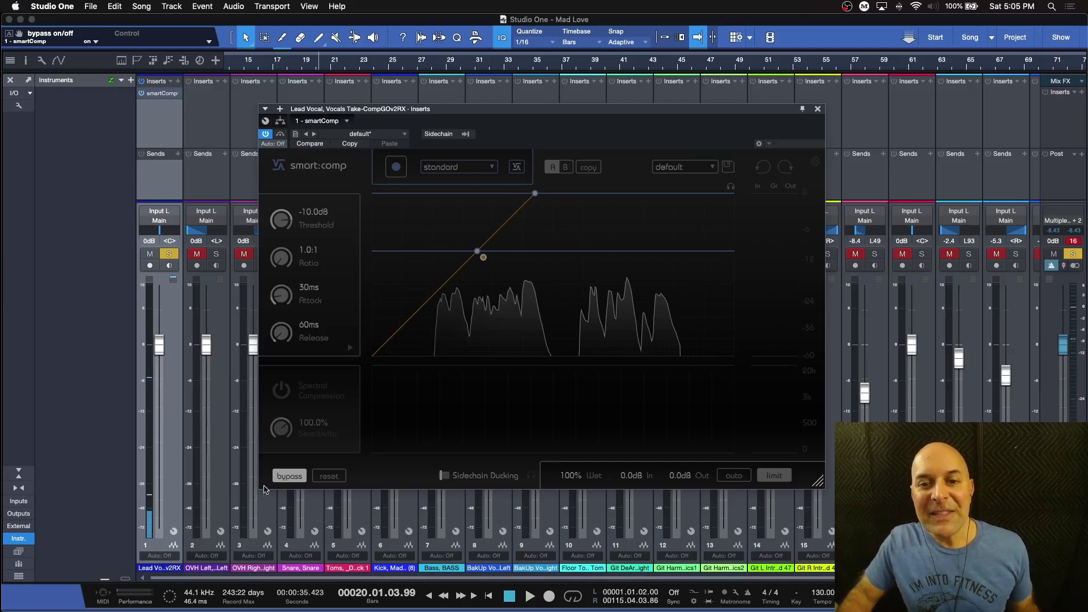
click(275, 480)
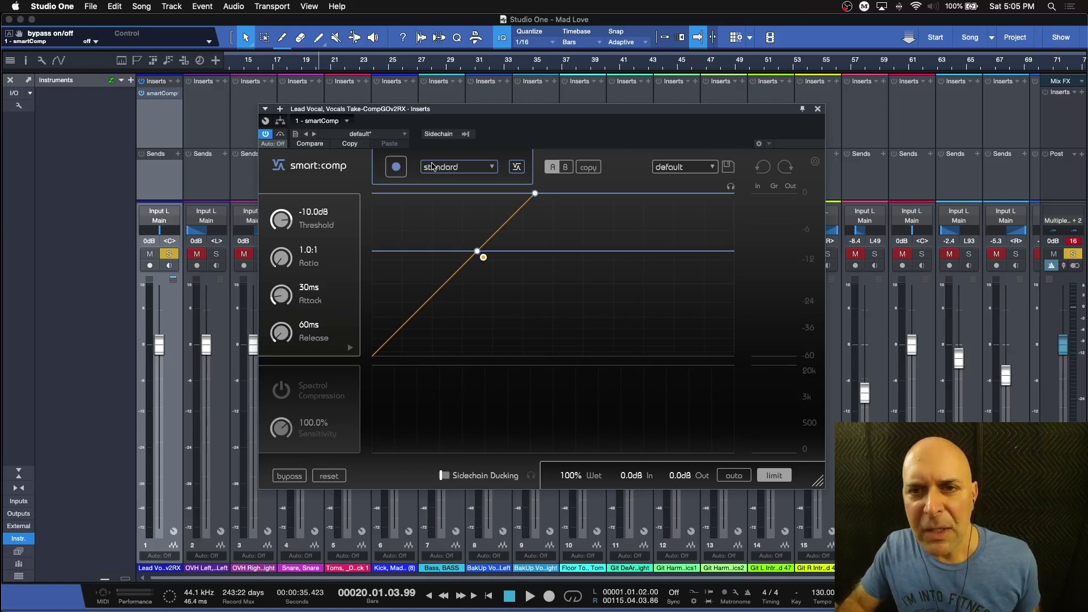
Choose the vocals male profile in smart:comp and start playback for analysis.
click(491, 168)
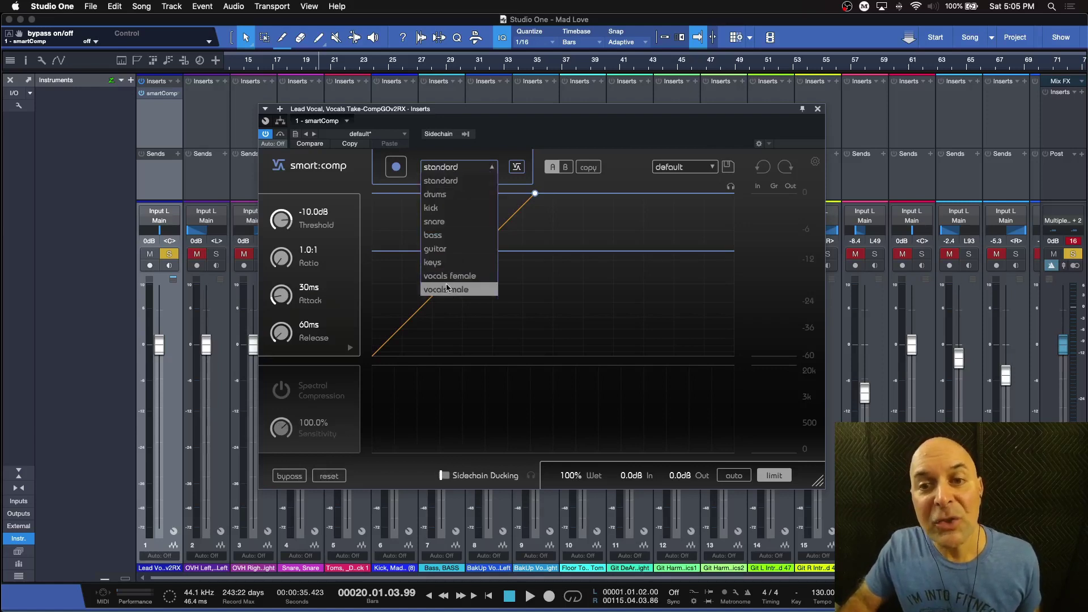
click(468, 290)
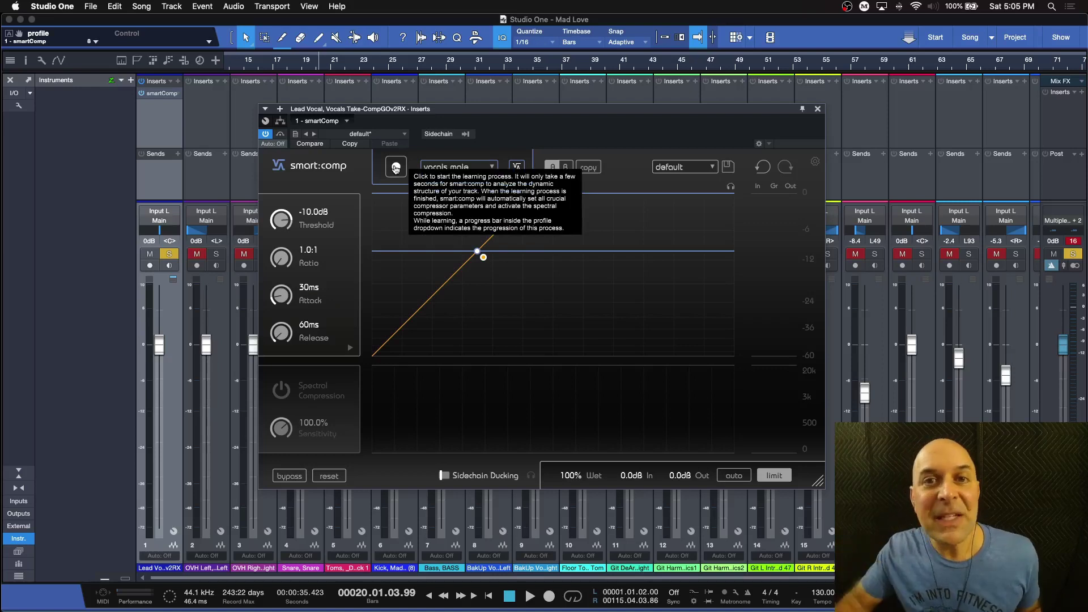
key(space)
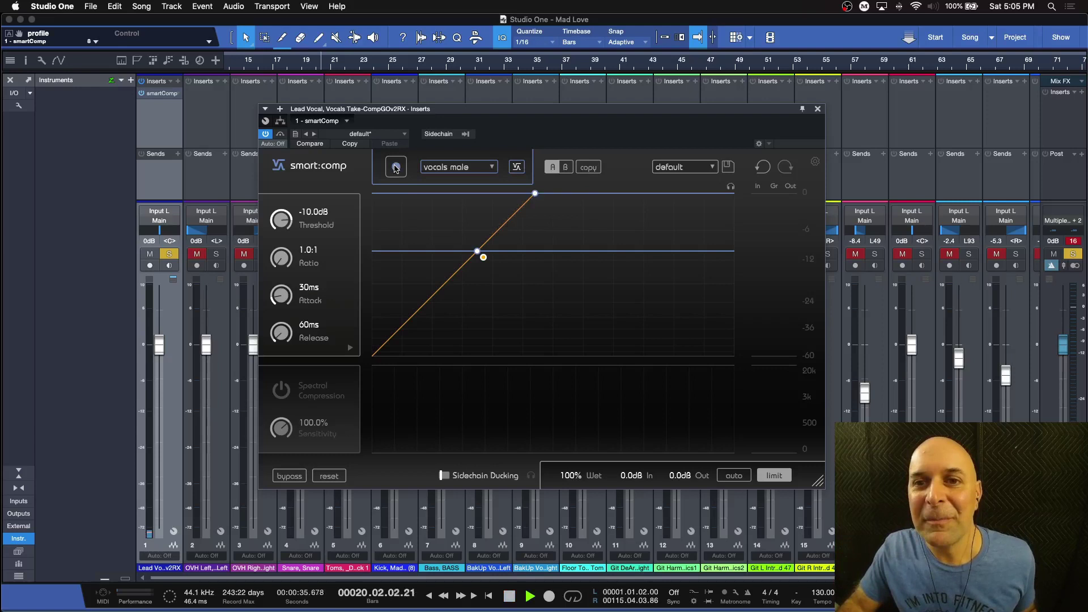
Let smart:comp learn the vocal, yielding -31 dB threshold, 2.0:1 ratio, 77 ms attack, 175 ms release.
click(395, 168)
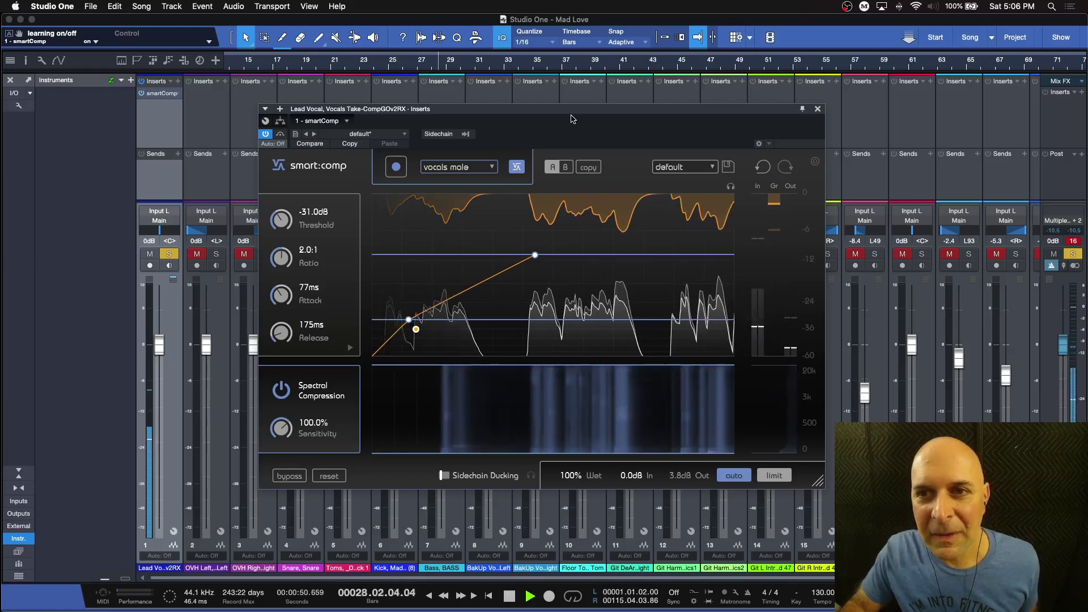
key(space)
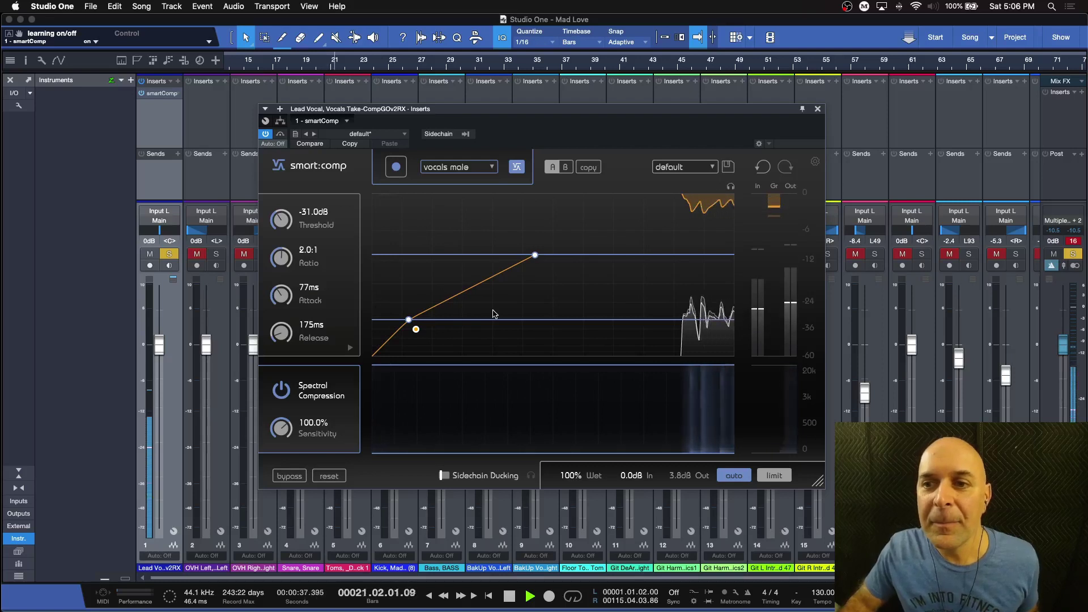
key(space)
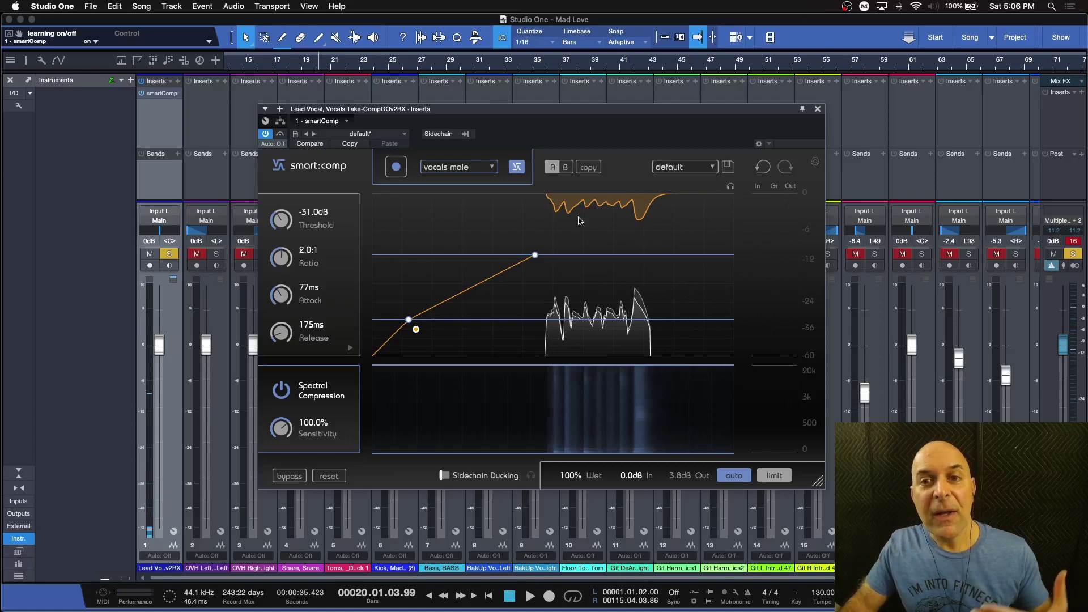
mouse_move(306, 216)
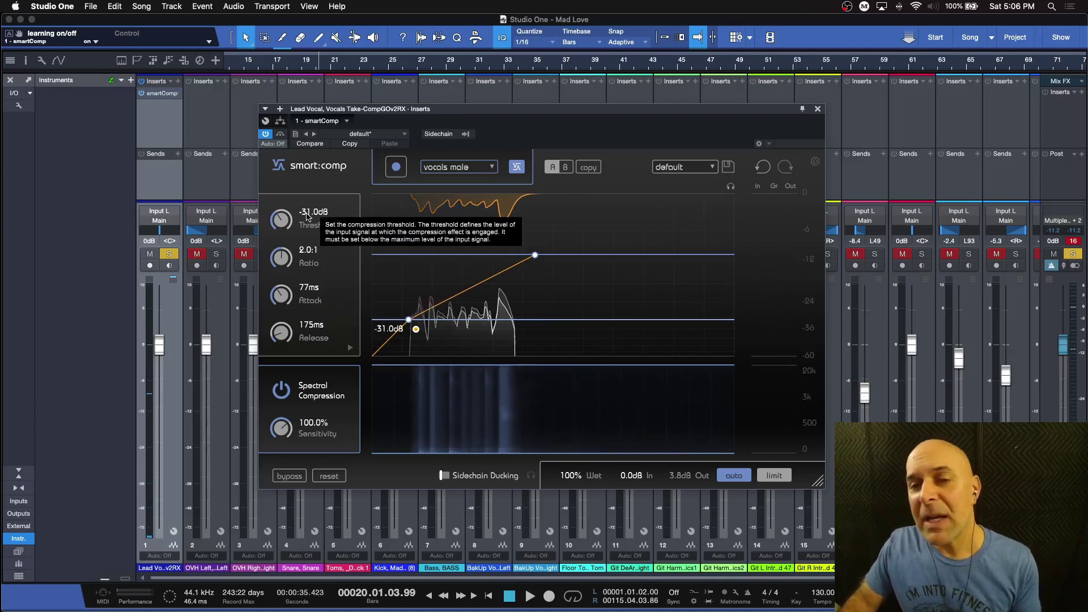
mouse_move(314, 259)
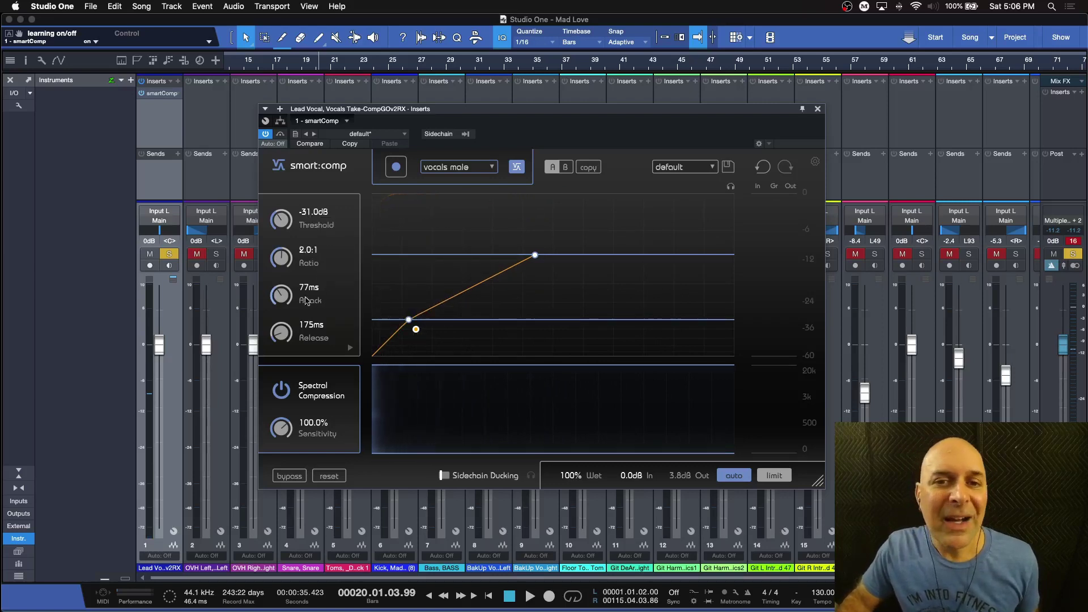
mouse_move(318, 293)
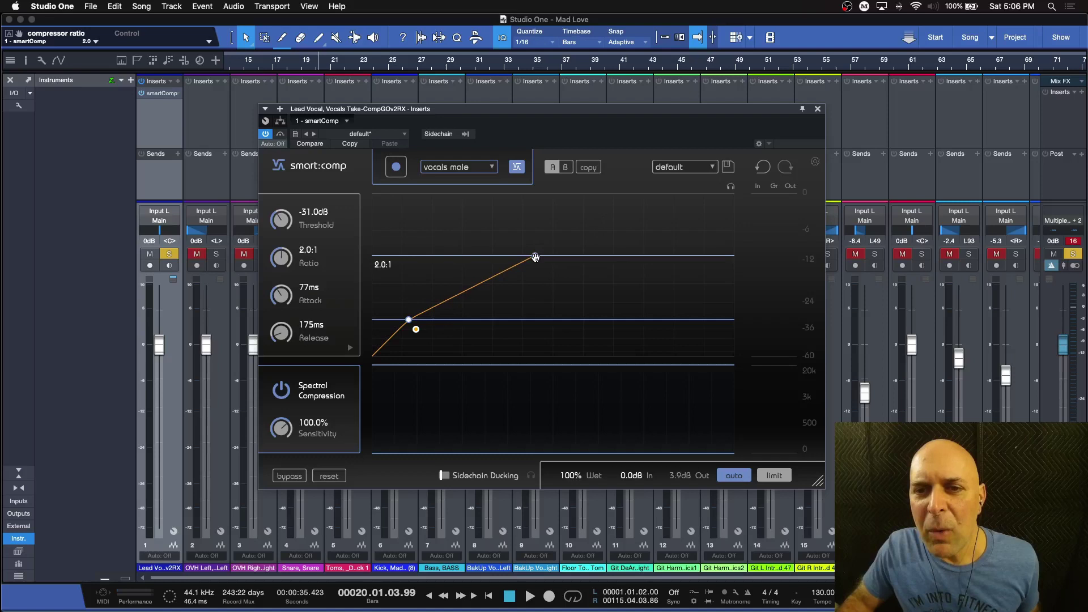
Pull the curve's ratio handle to 3.4:1 and settle the threshold point at -26.0 dB, then stop playback.
drag(536, 258, 538, 279)
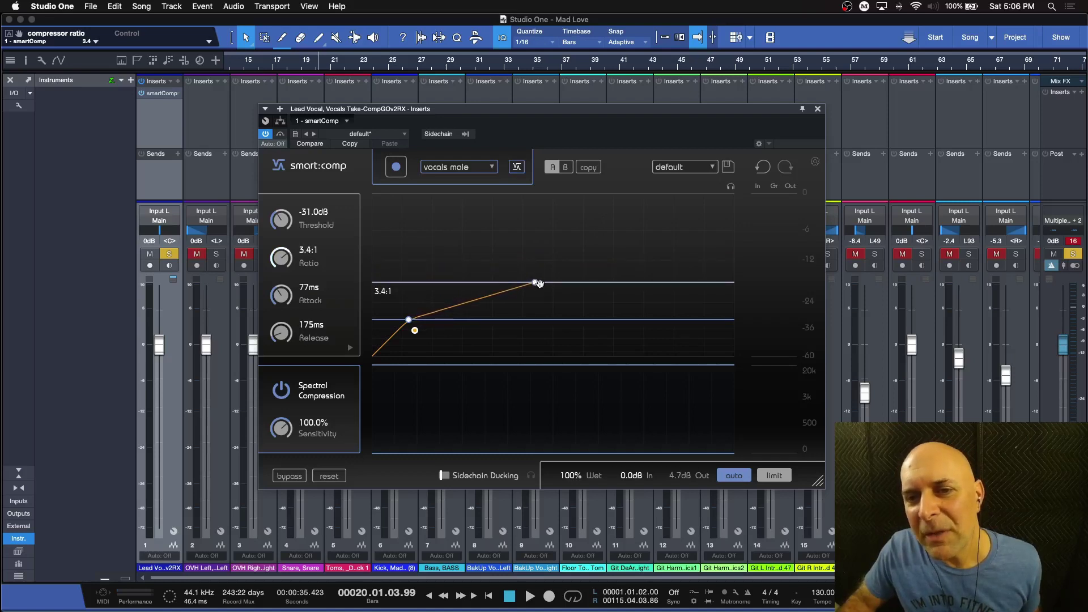
drag(409, 322, 439, 289)
drag(484, 342, 442, 342)
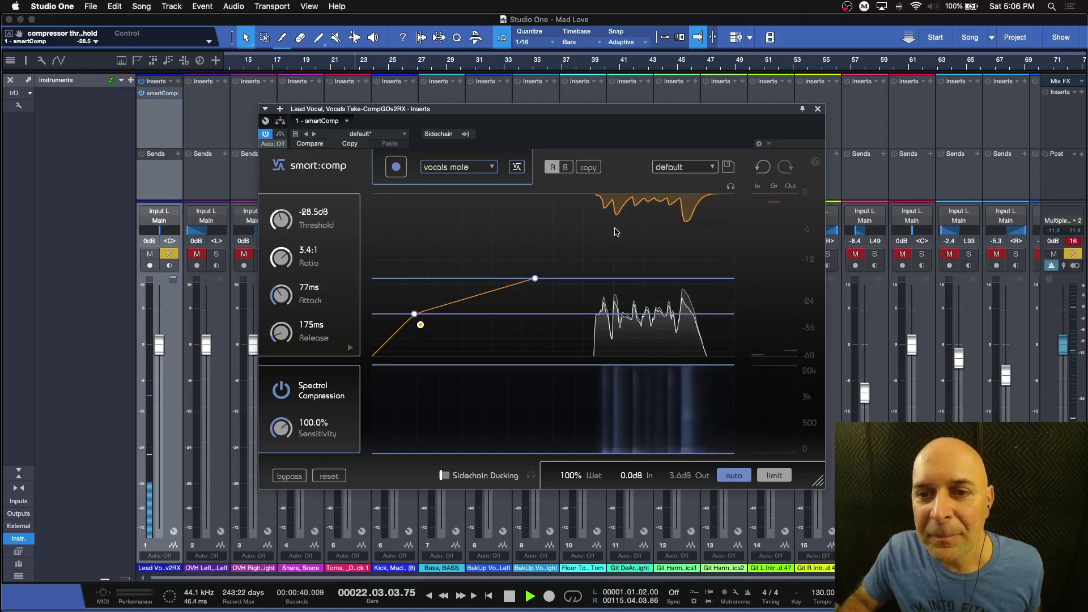
mouse_move(415, 315)
drag(416, 315, 418, 306)
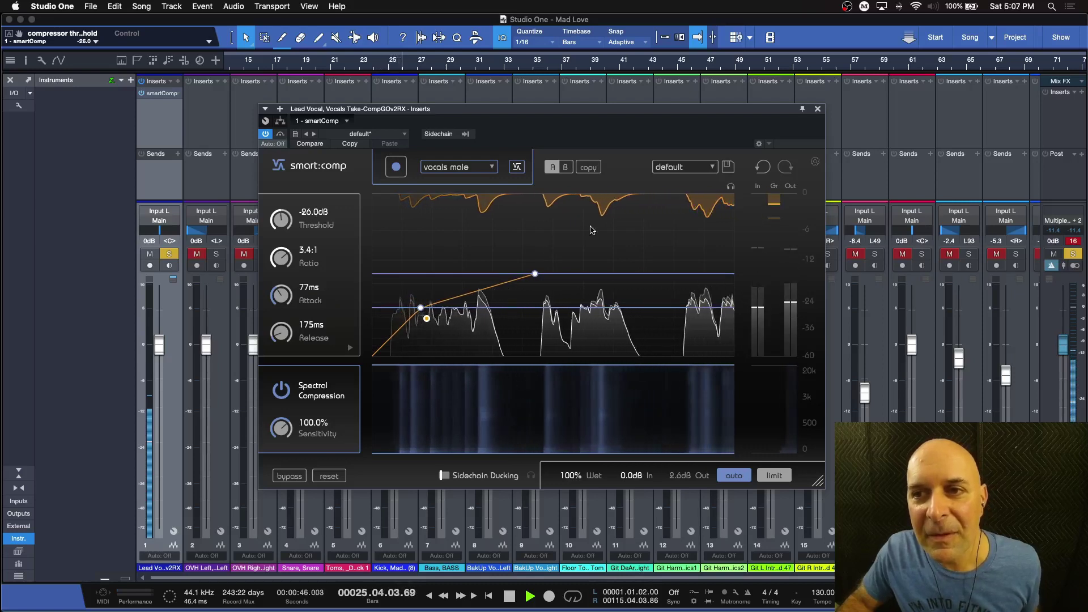
key(space)
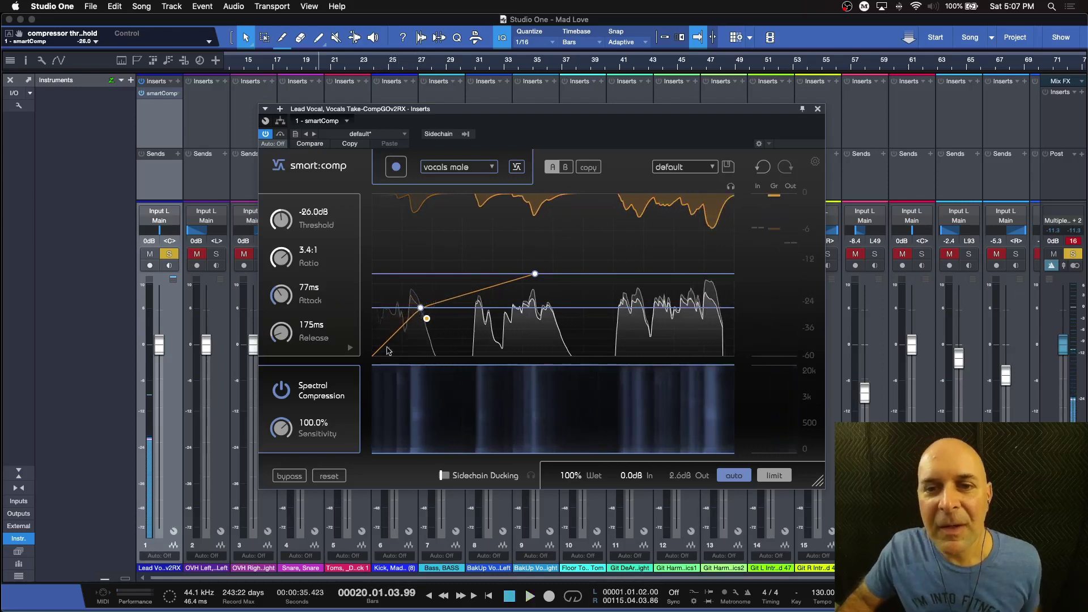
click(289, 476)
key(space)
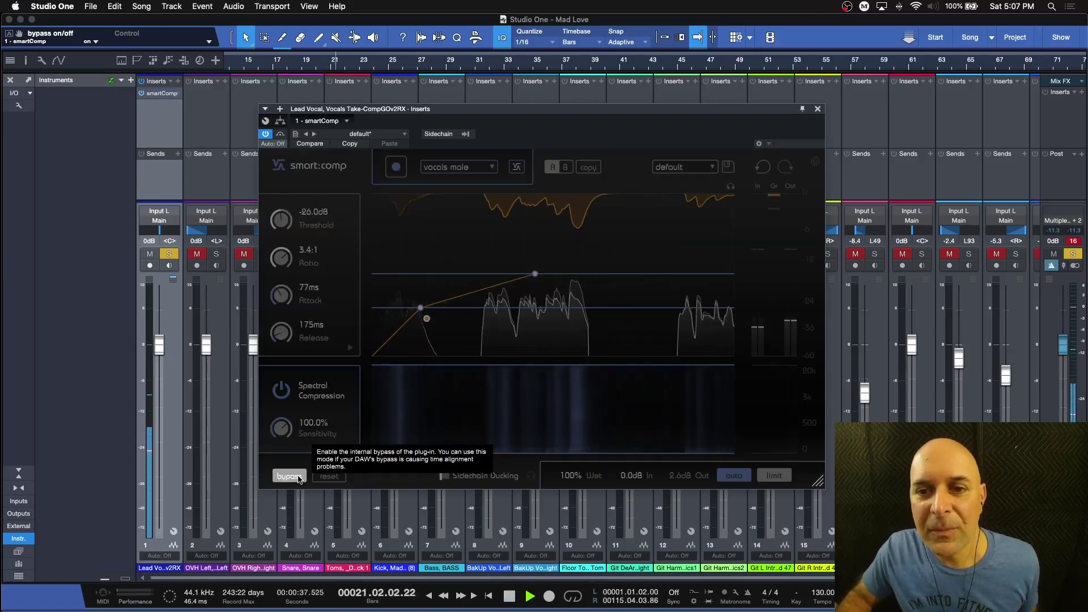
click(299, 478)
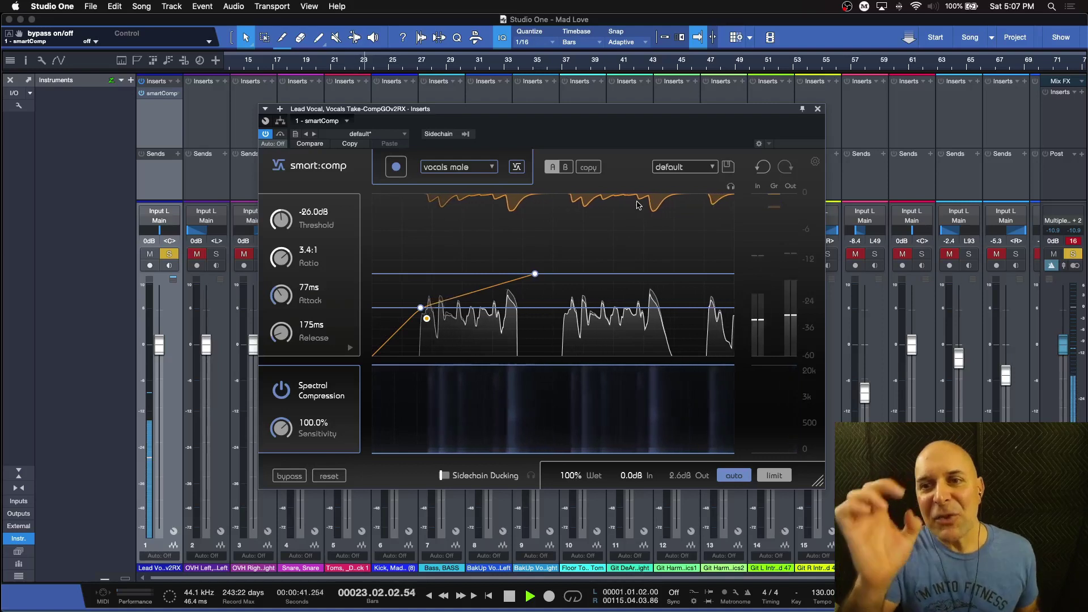
key(space)
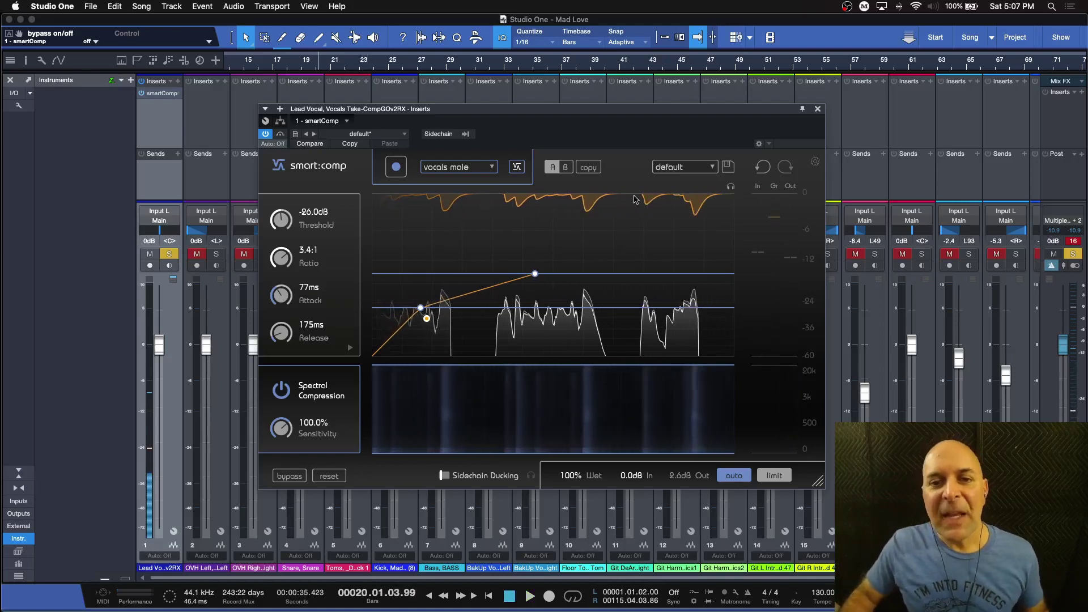
click(282, 391)
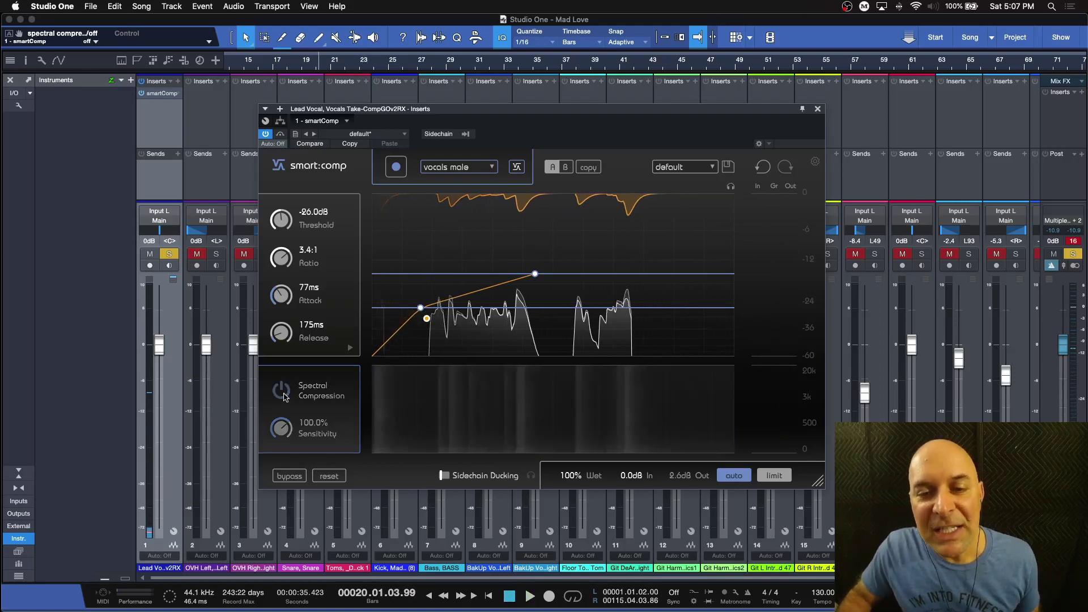
click(285, 396)
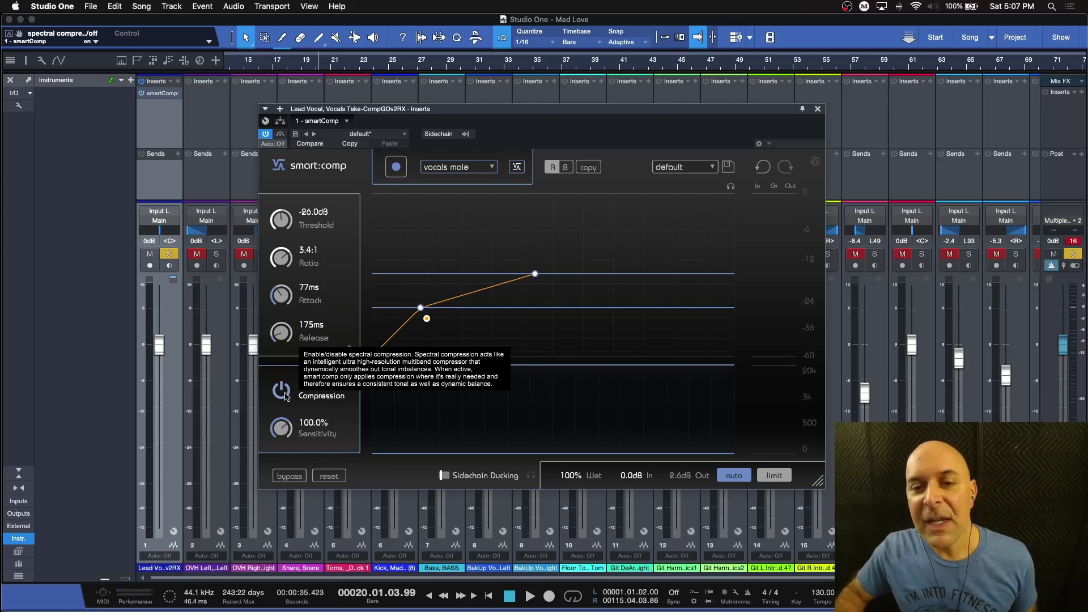
click(281, 390)
click(281, 391)
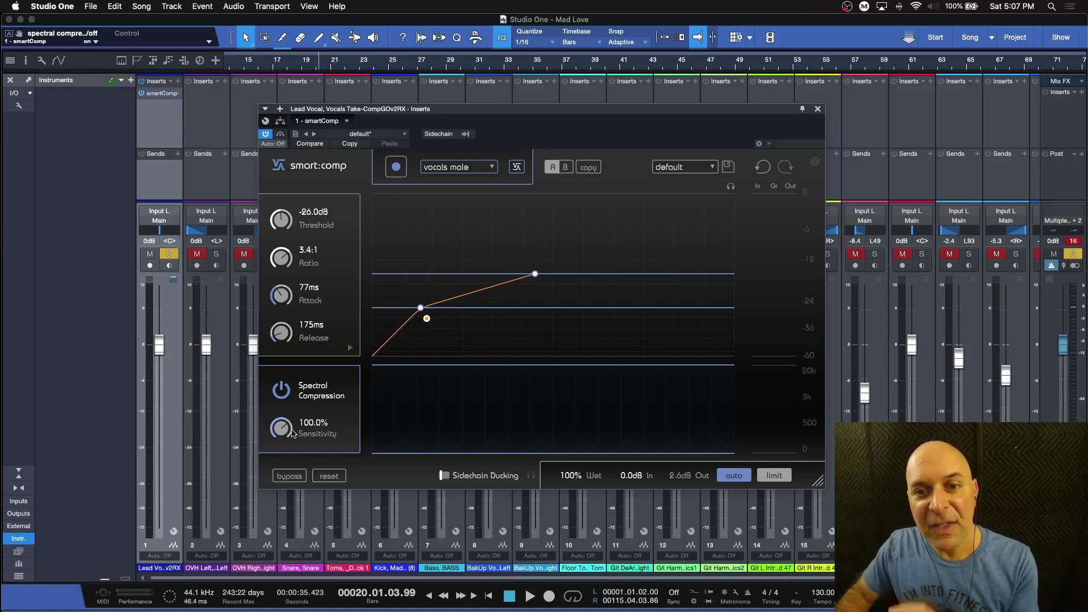
Raise spectral compression sensitivity to 115.5% and audition the change.
drag(284, 434, 286, 408)
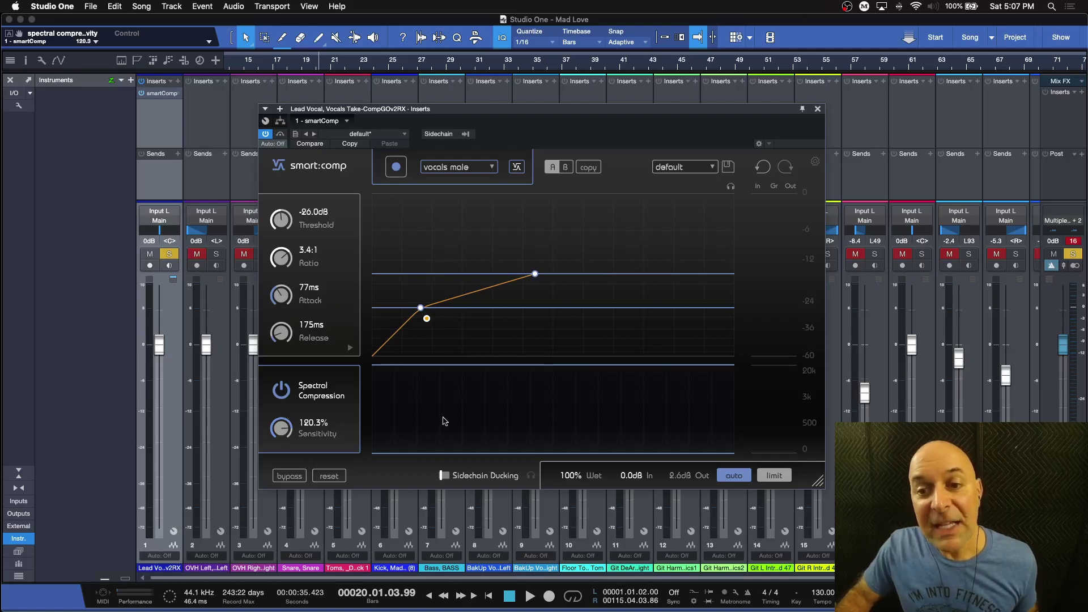
key(space)
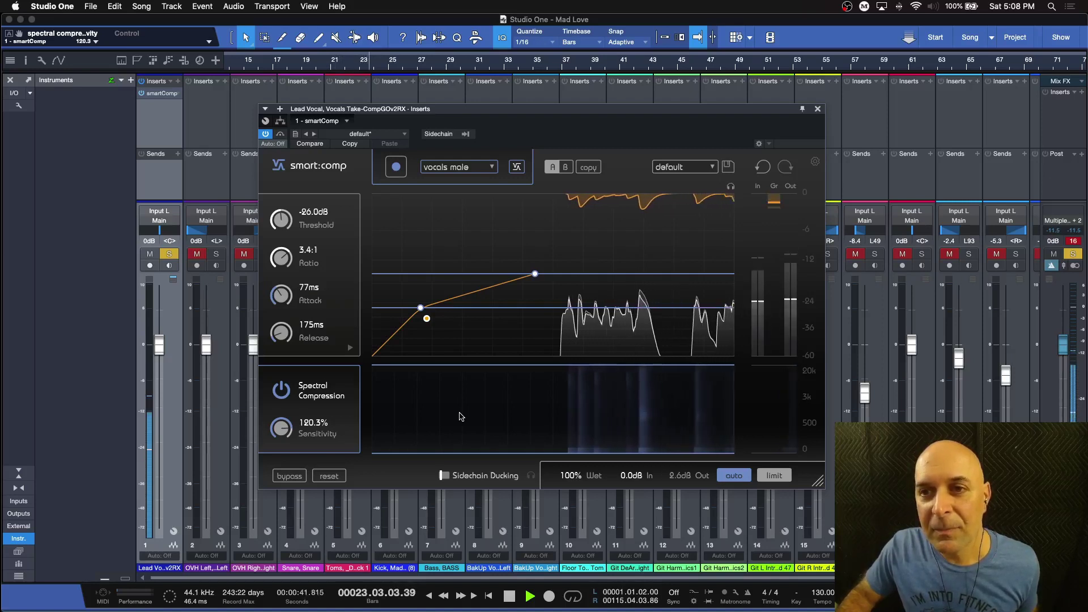
key(space)
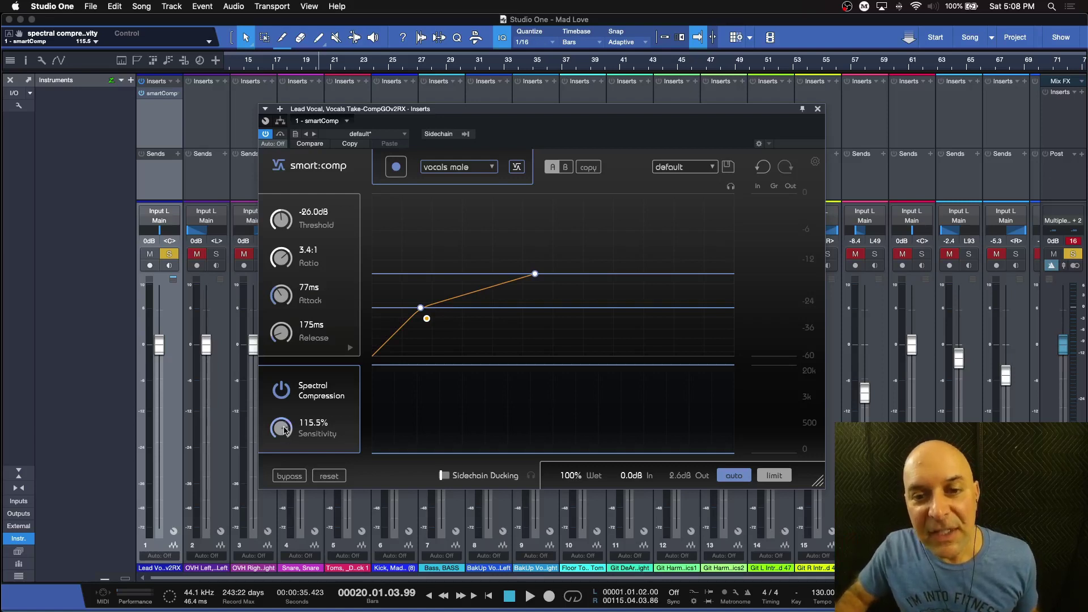
Toggle spectral compression off and on twice, leaving it on.
click(284, 390)
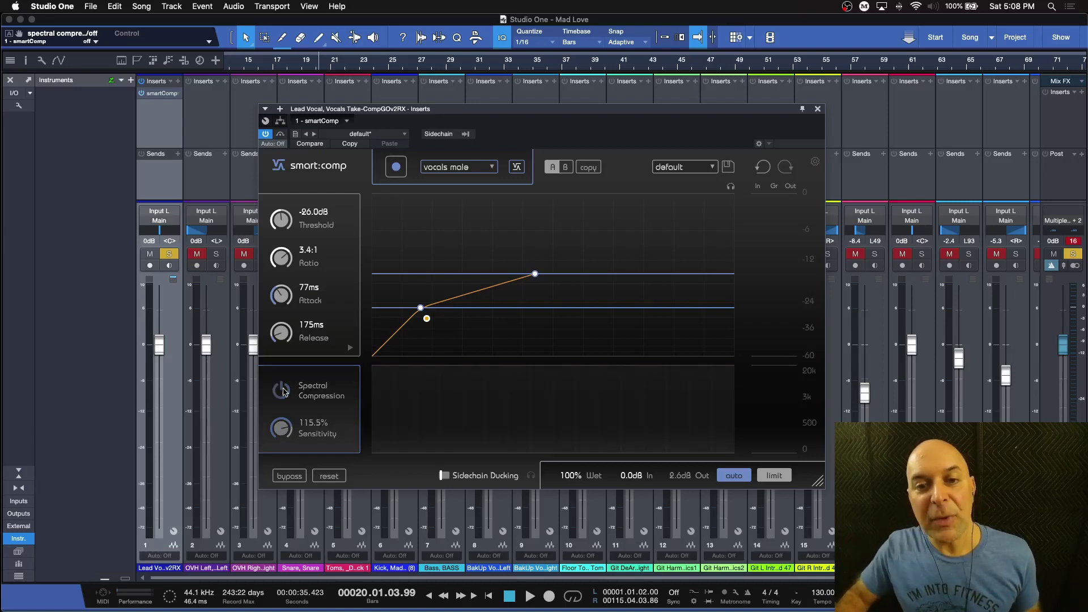
click(284, 390)
click(283, 391)
click(284, 391)
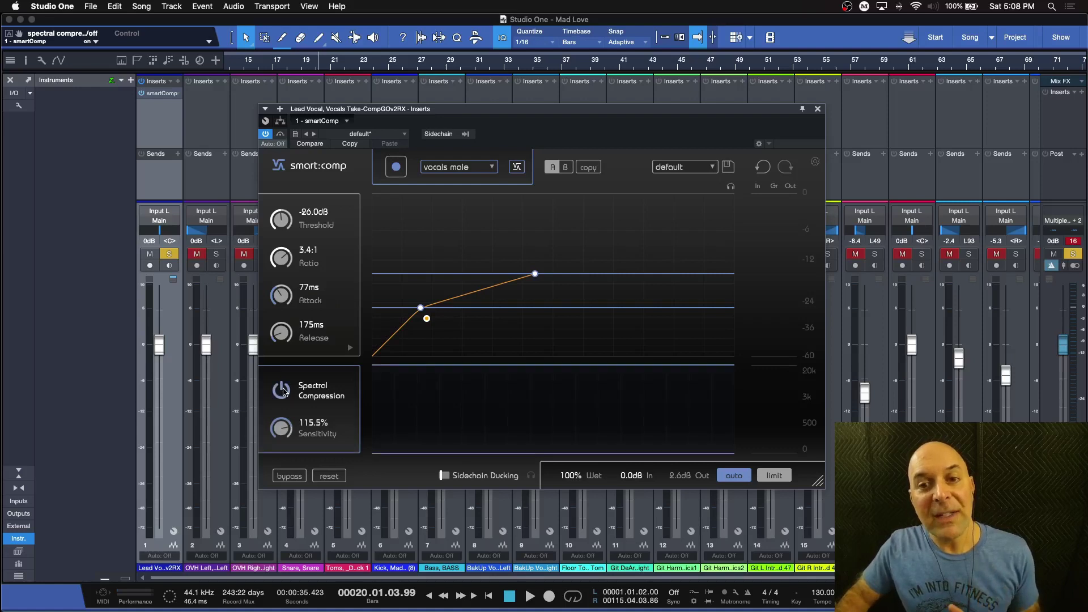
Switch automatic output gain off, on and off again, leaving 2.7 dB output gain, and stop playback.
click(737, 476)
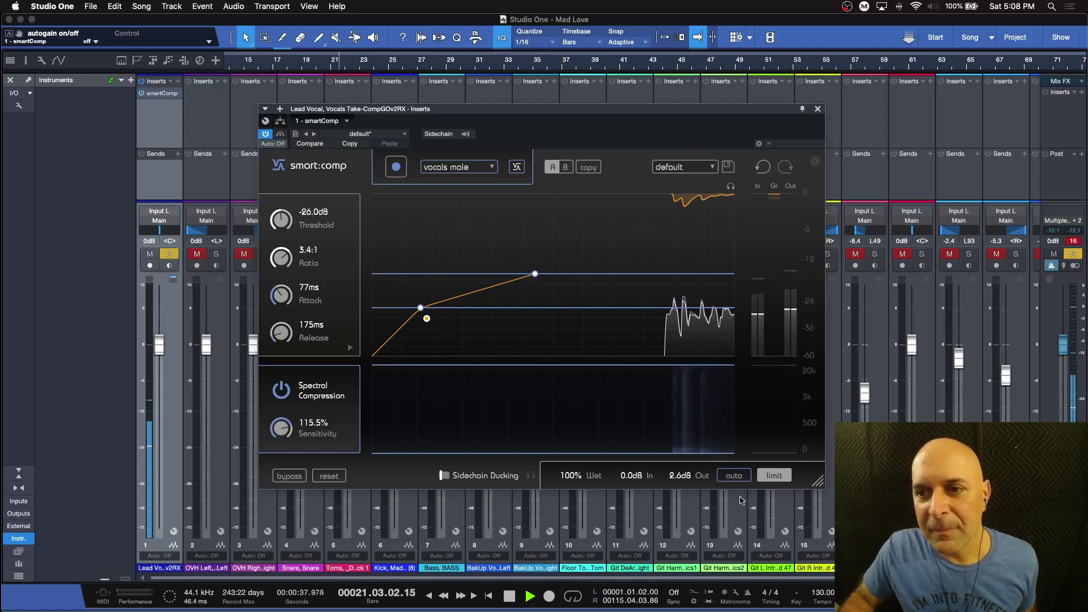
click(734, 476)
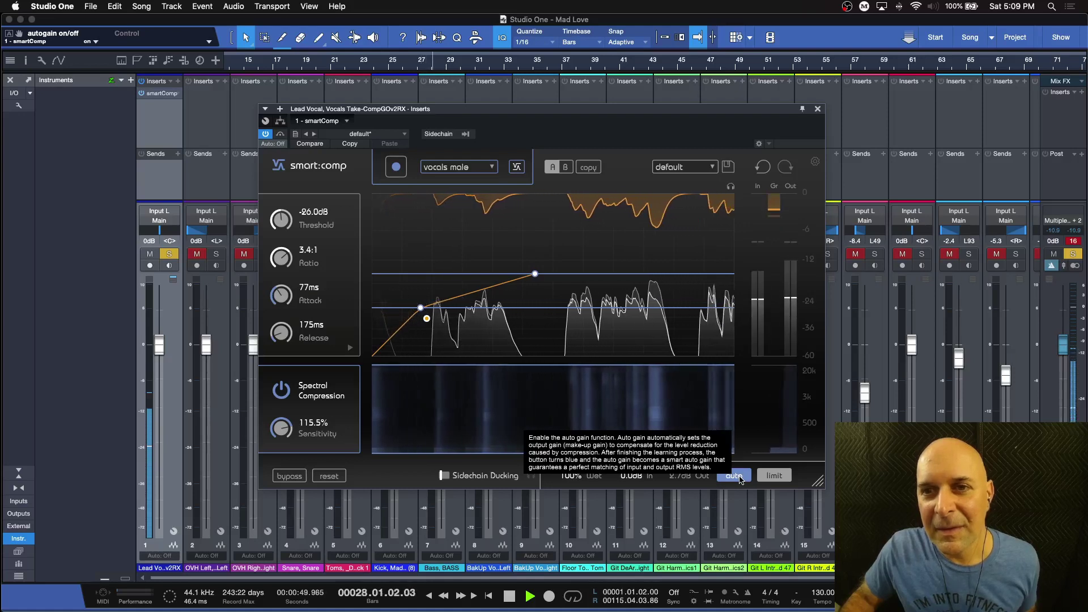
click(735, 476)
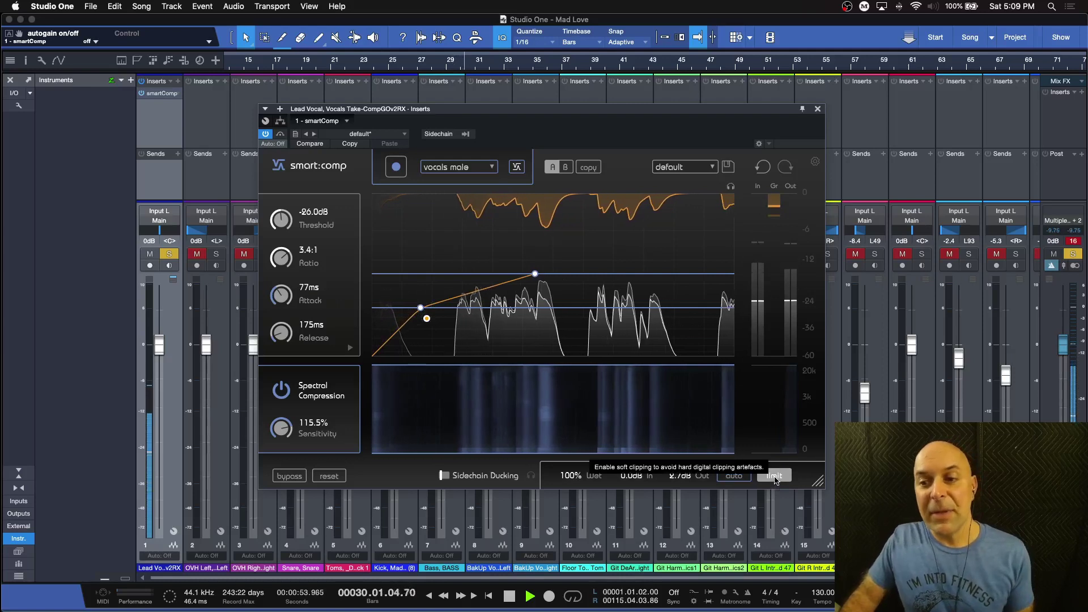
key(space)
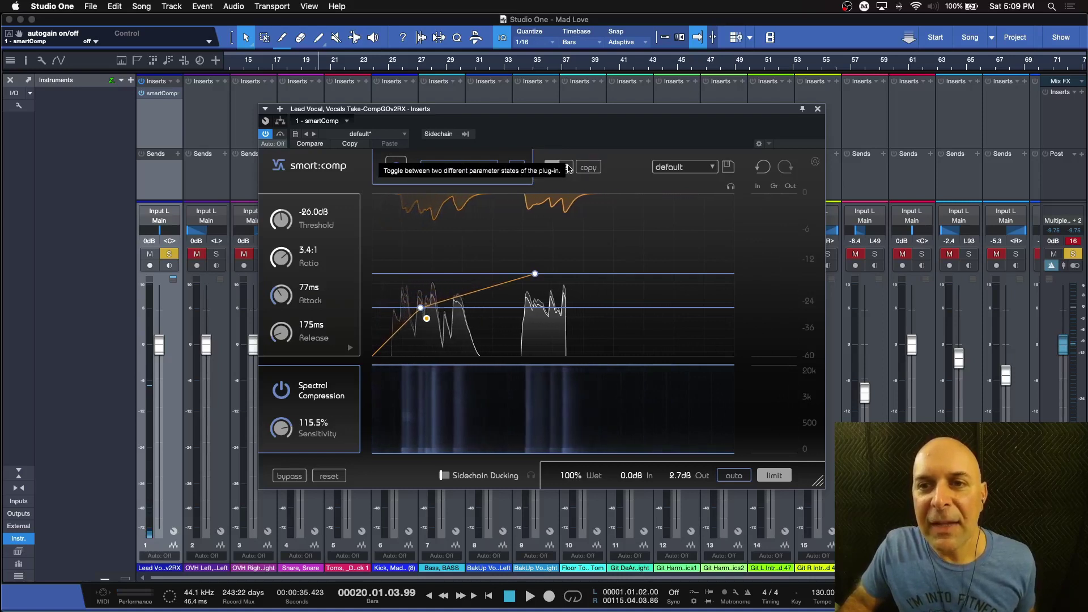
Clear smart:comp to defaults, then dial threshold -28.3 dB, ratio 3.5:1, attack 120 ms, release 134 ms.
click(333, 476)
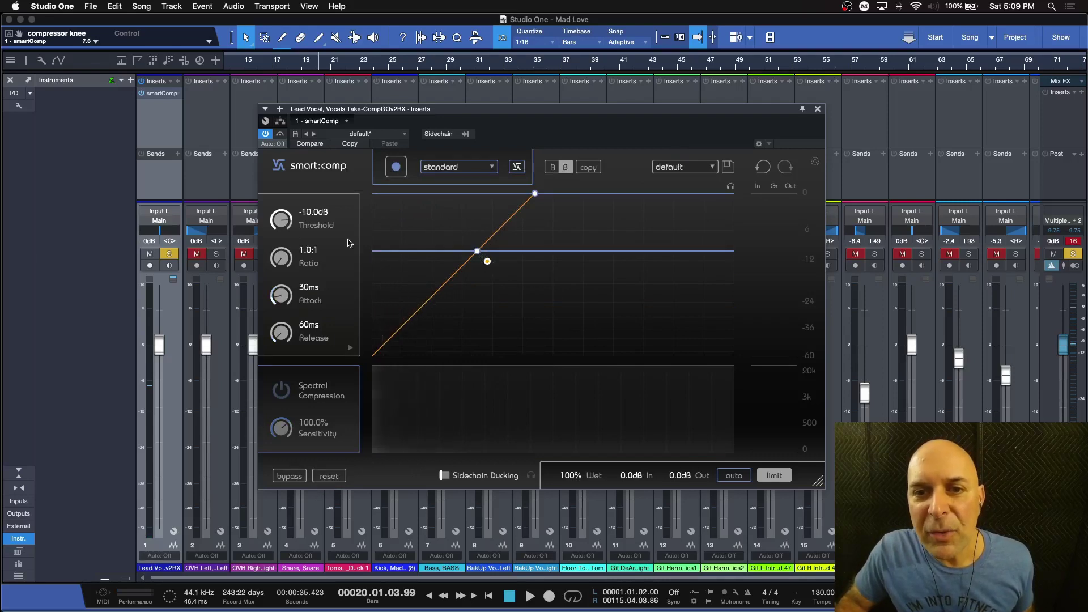
drag(484, 261, 441, 308)
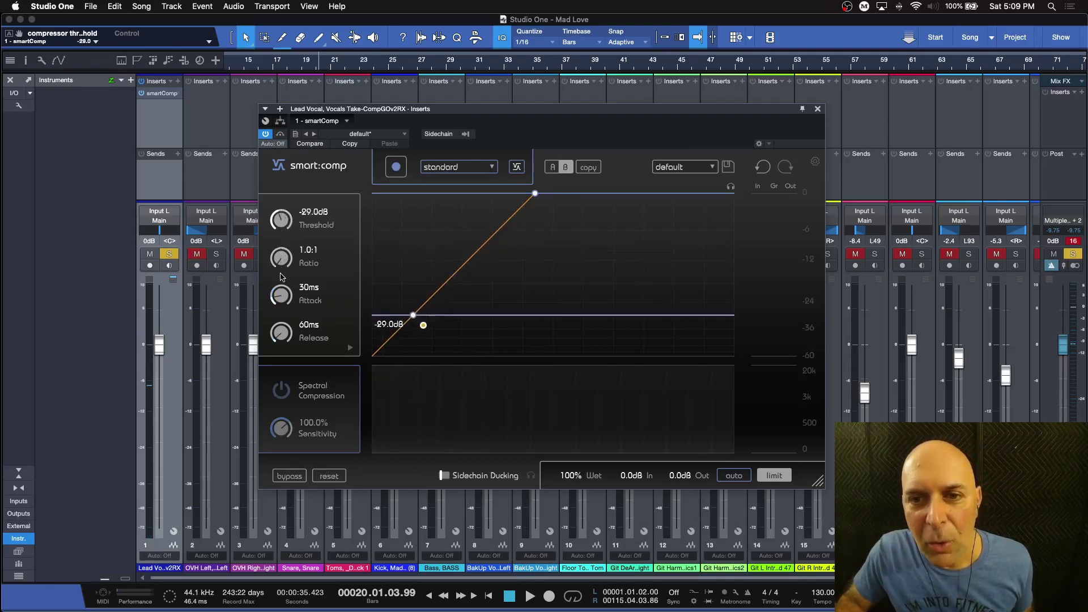
drag(281, 259, 298, 203)
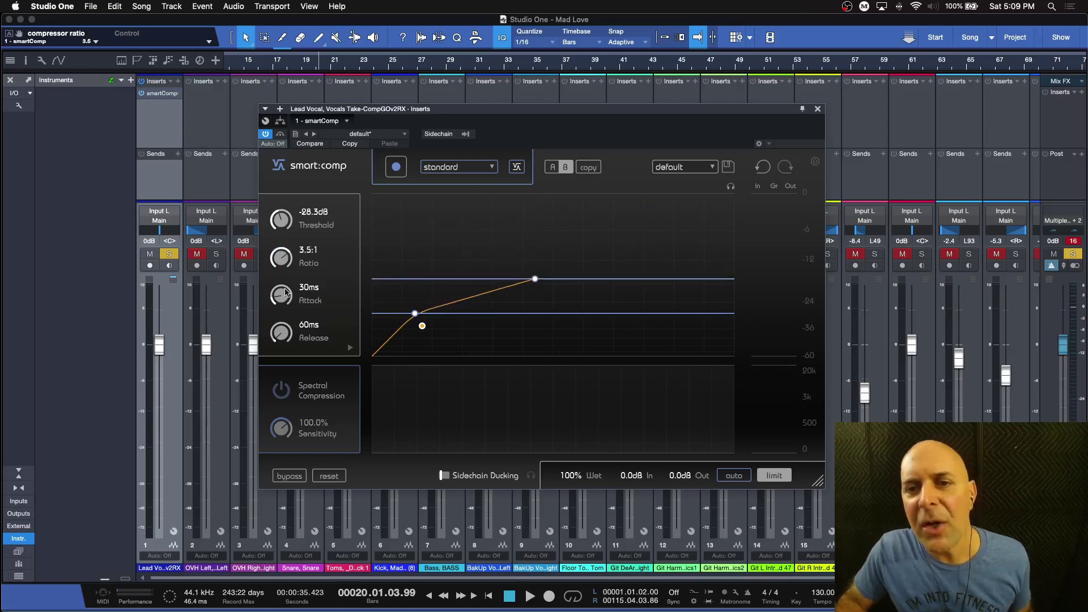
drag(284, 289, 288, 242)
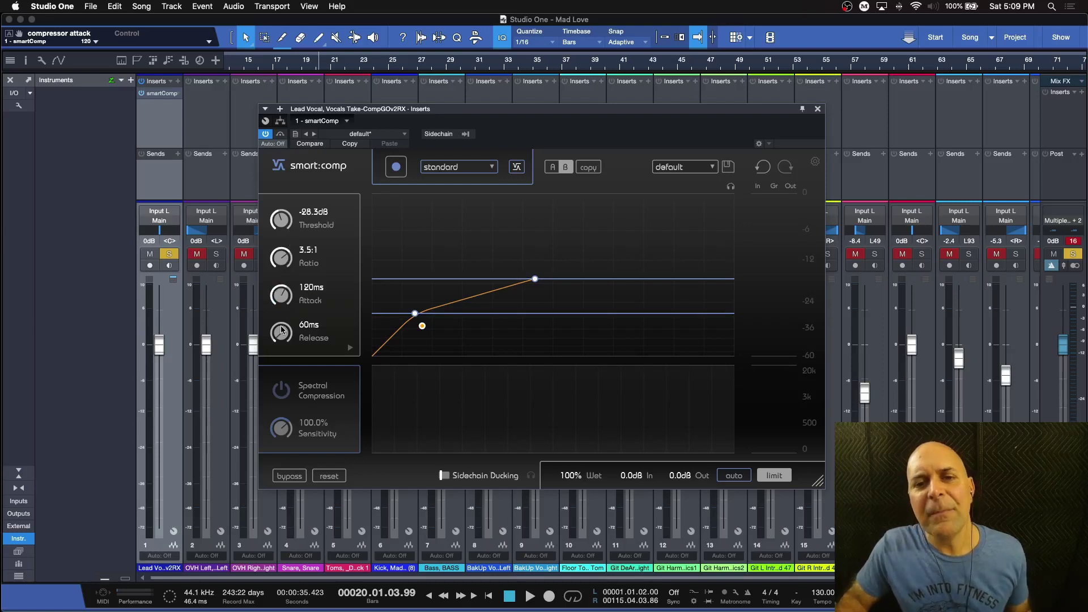
drag(282, 330, 310, 345)
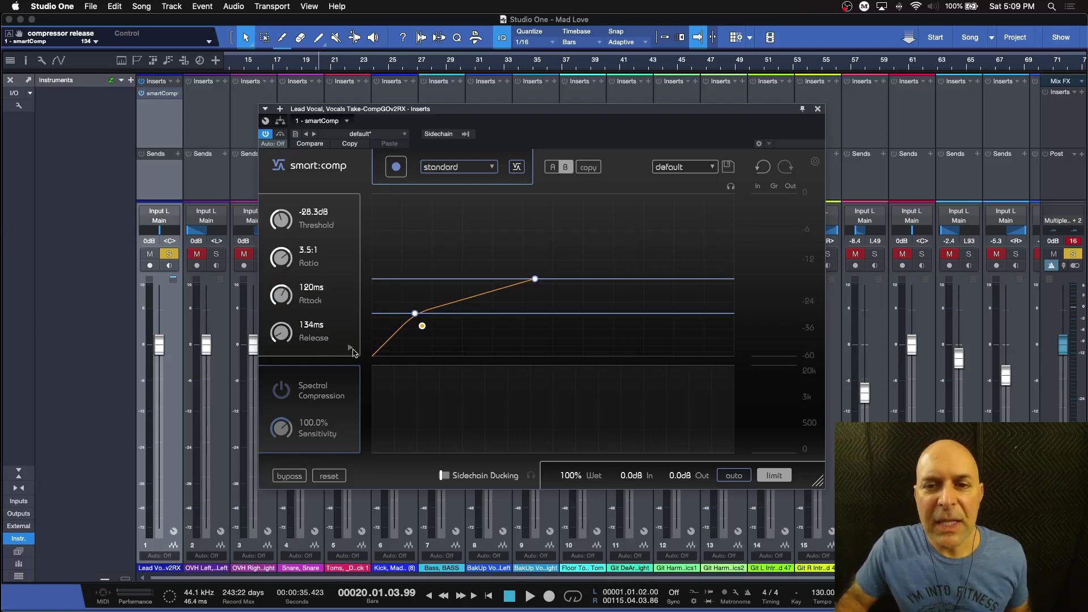
In the expanded shape editors, bend the attack curve to 0.90 and stretch release to 291 ms.
click(351, 349)
mouse_move(319, 271)
mouse_down()
mouse_move(319, 250)
mouse_move(319, 263)
mouse_up()
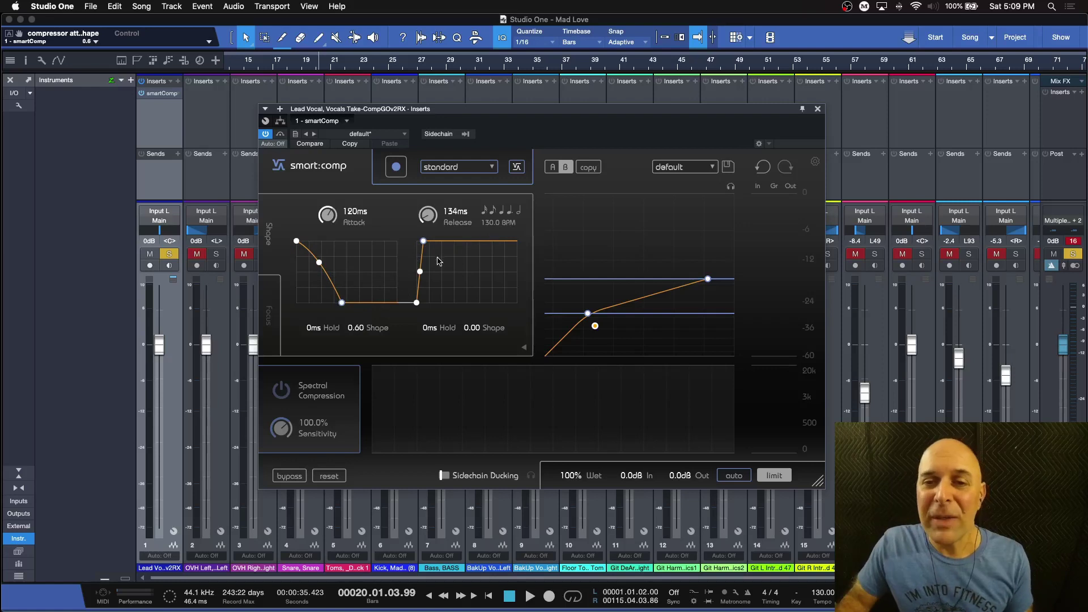
mouse_move(424, 241)
mouse_down()
mouse_move(470, 242)
mouse_move(431, 241)
mouse_up()
mouse_move(417, 303)
mouse_down()
mouse_move(434, 302)
mouse_move(416, 302)
mouse_up()
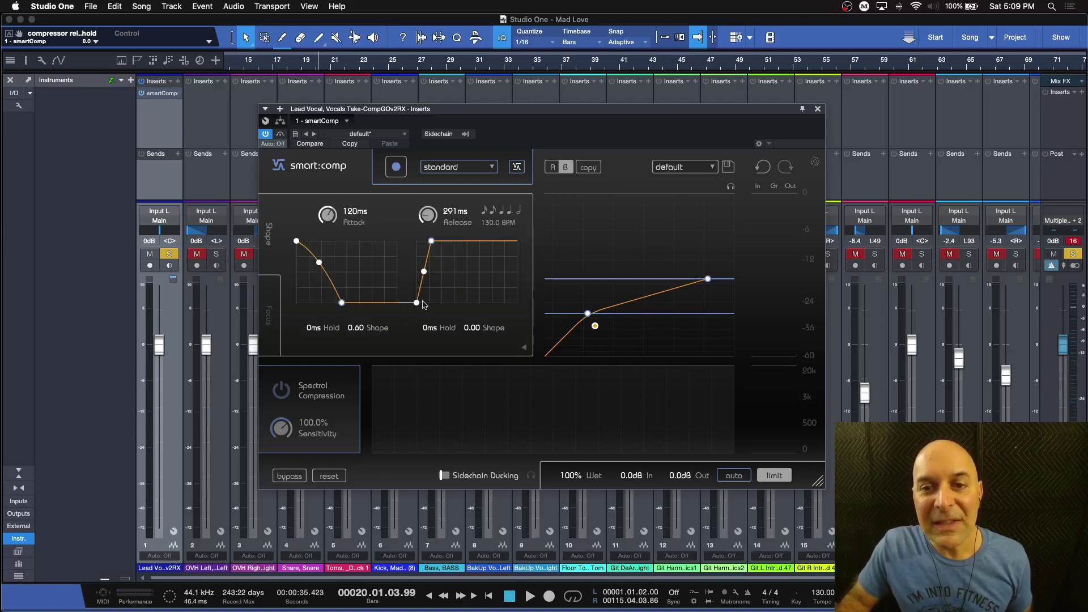
drag(322, 267, 322, 259)
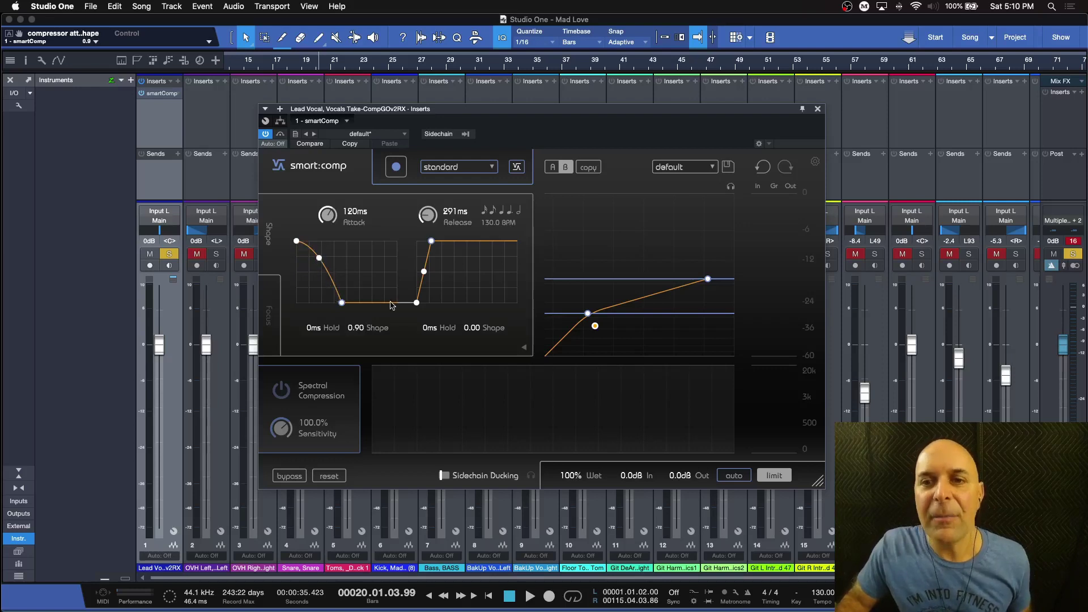
Collapse the shape panel and compare the A and B settings during playback, then stop.
click(522, 348)
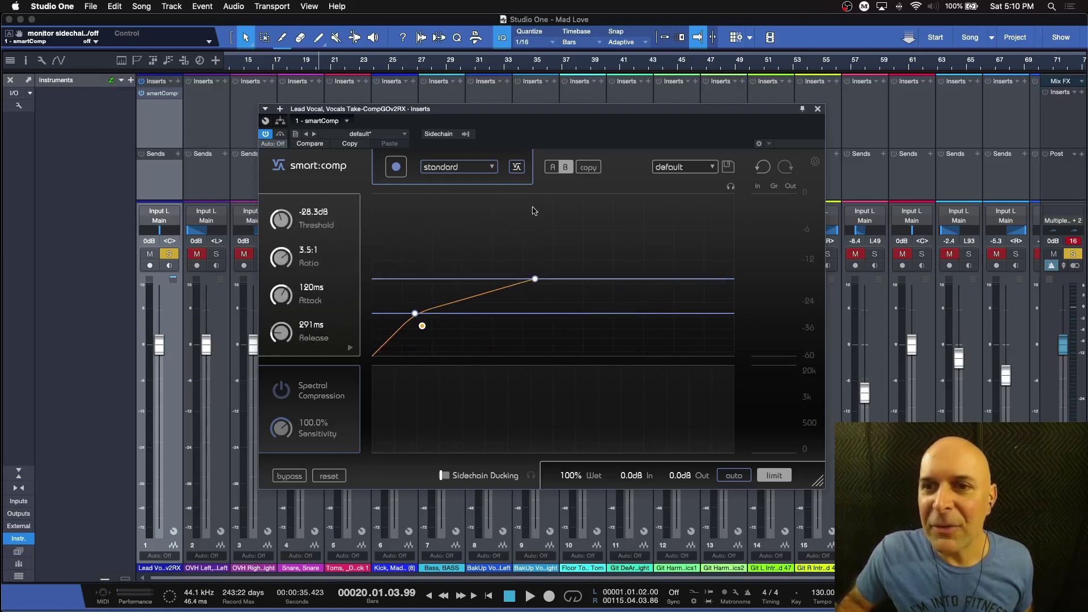
key(space)
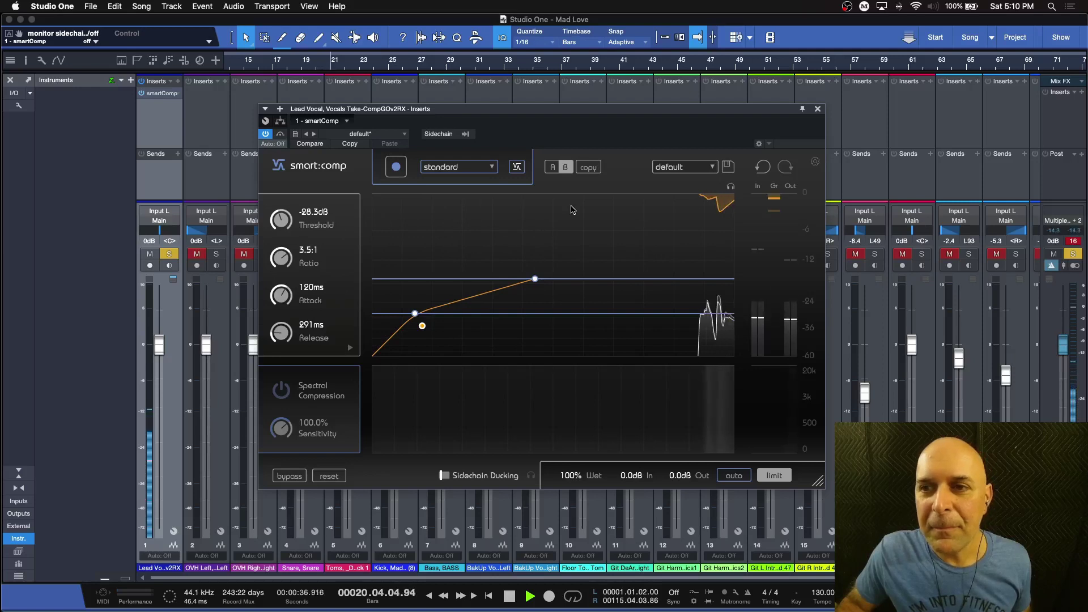
click(553, 168)
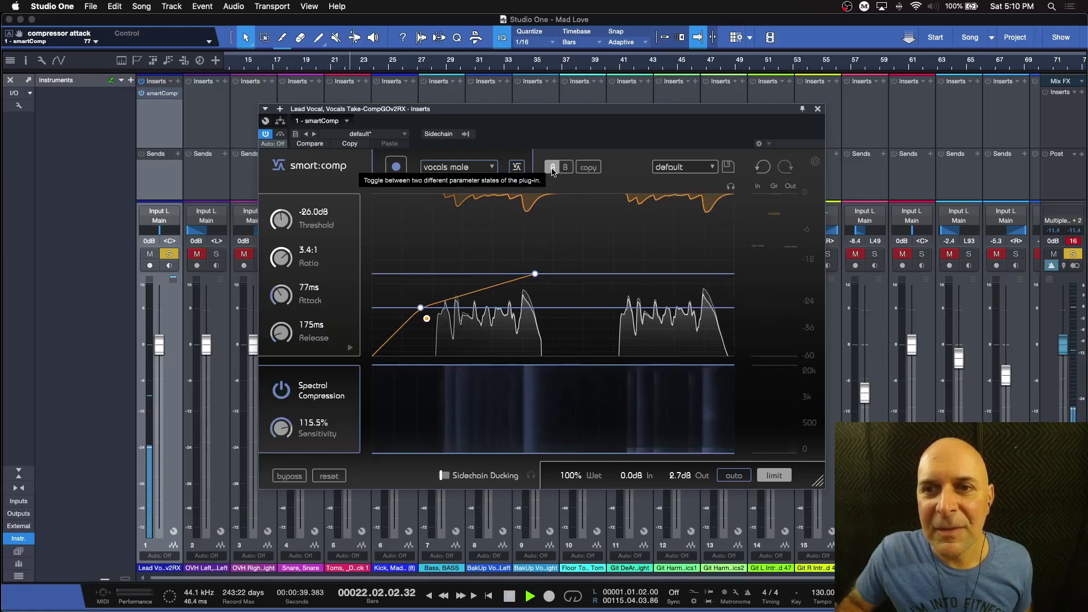
click(565, 168)
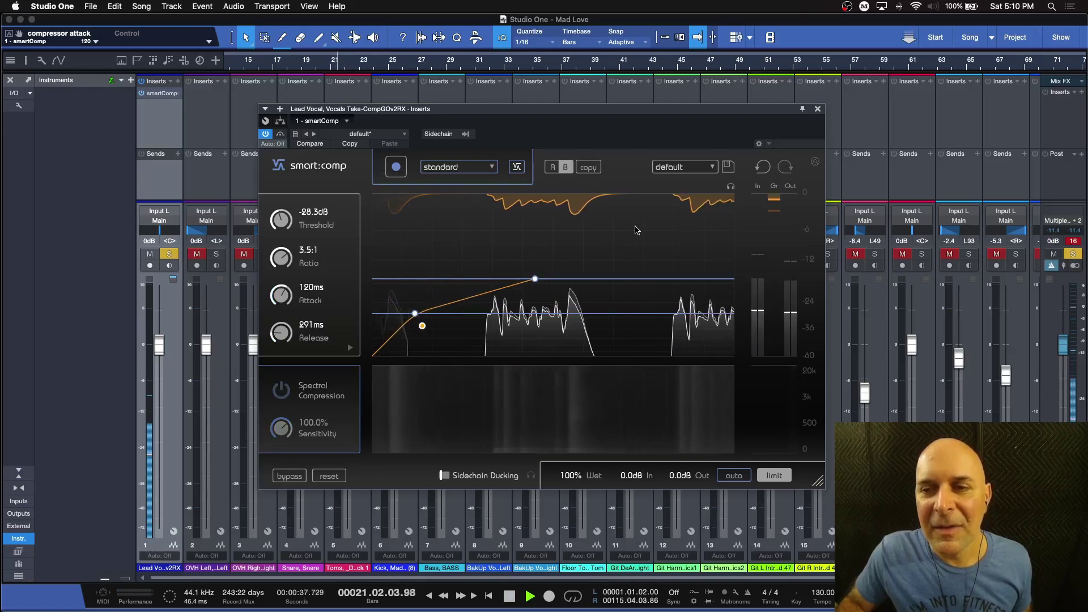
key(space)
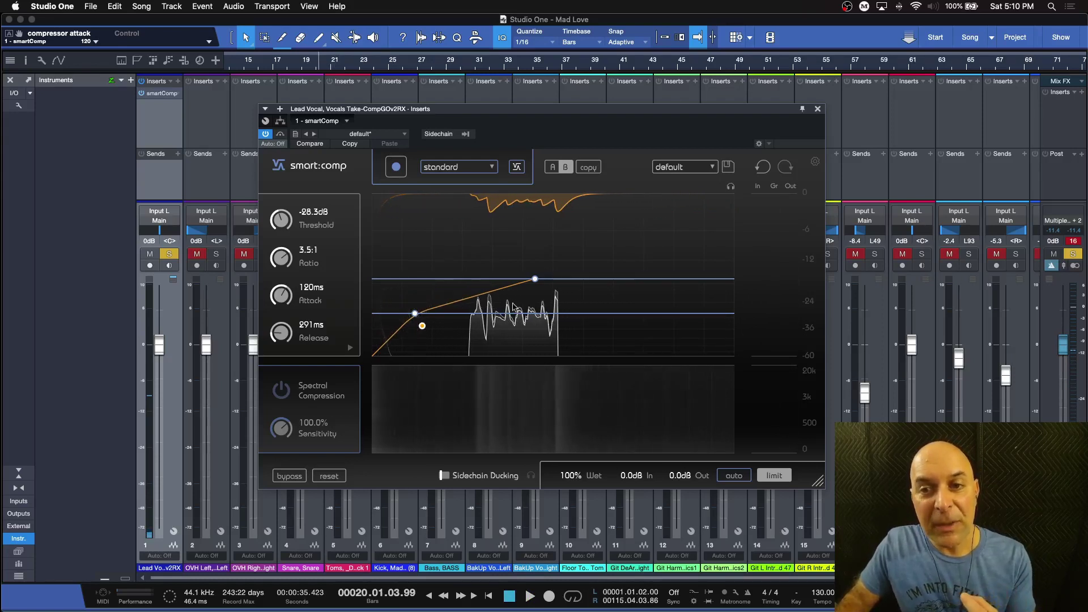
Flip between the A and B settings several more times, ending on B.
click(558, 168)
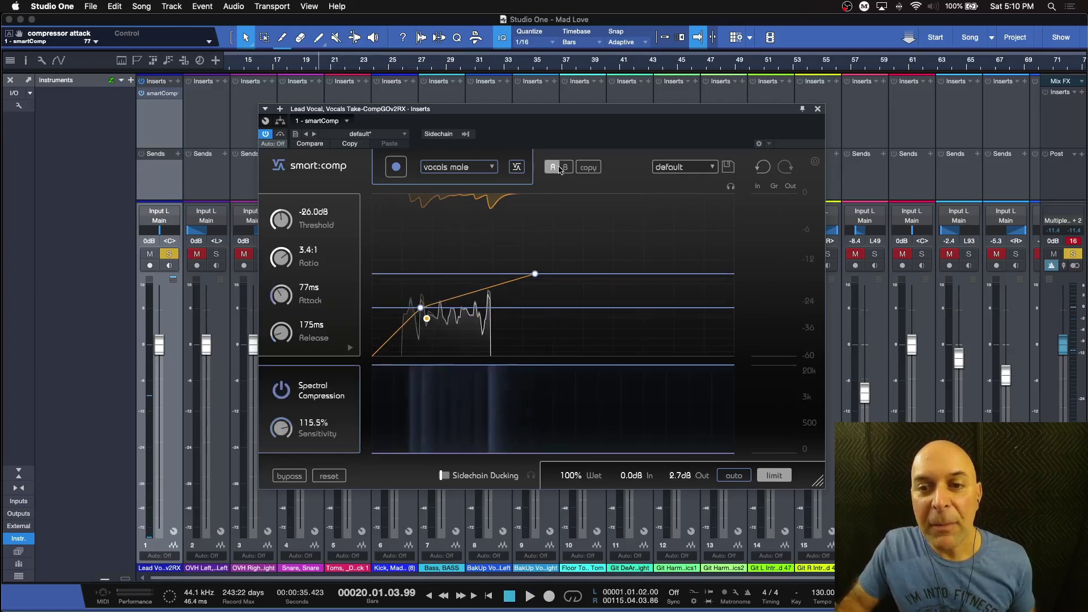
click(555, 168)
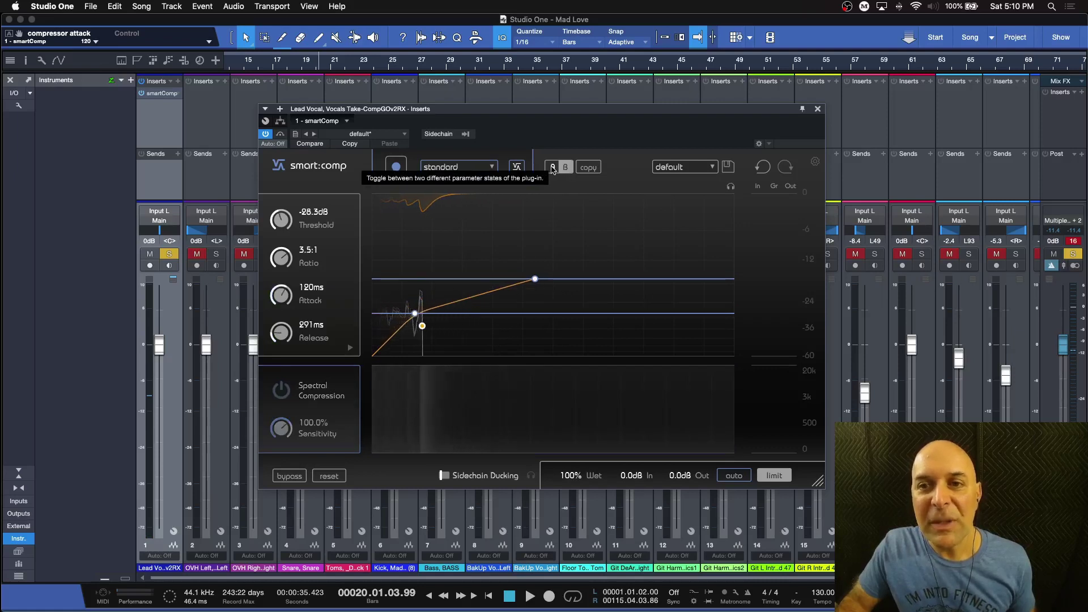
click(552, 168)
click(566, 168)
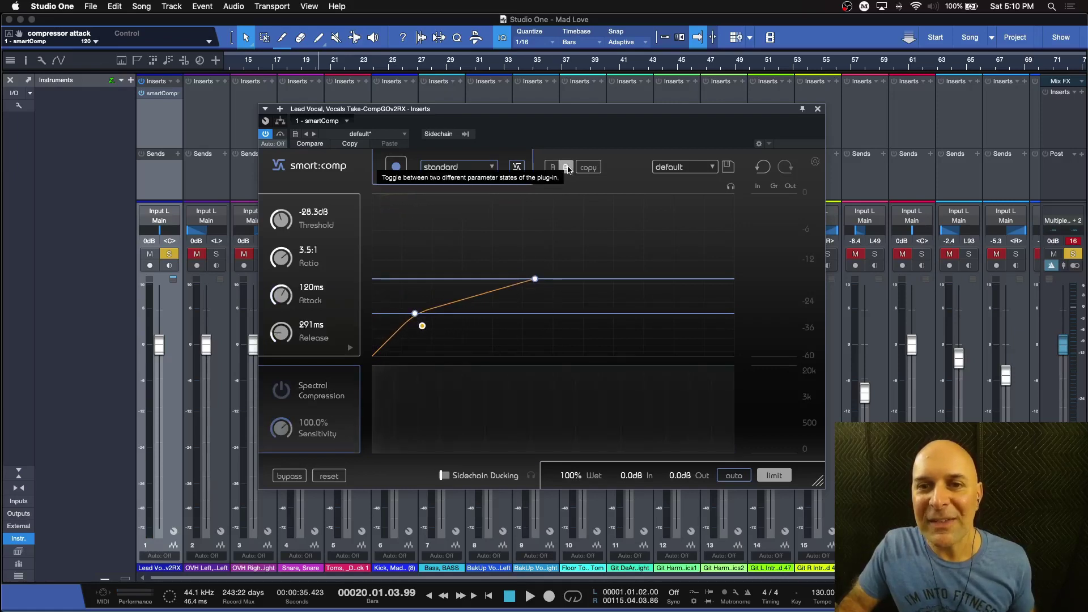
click(554, 168)
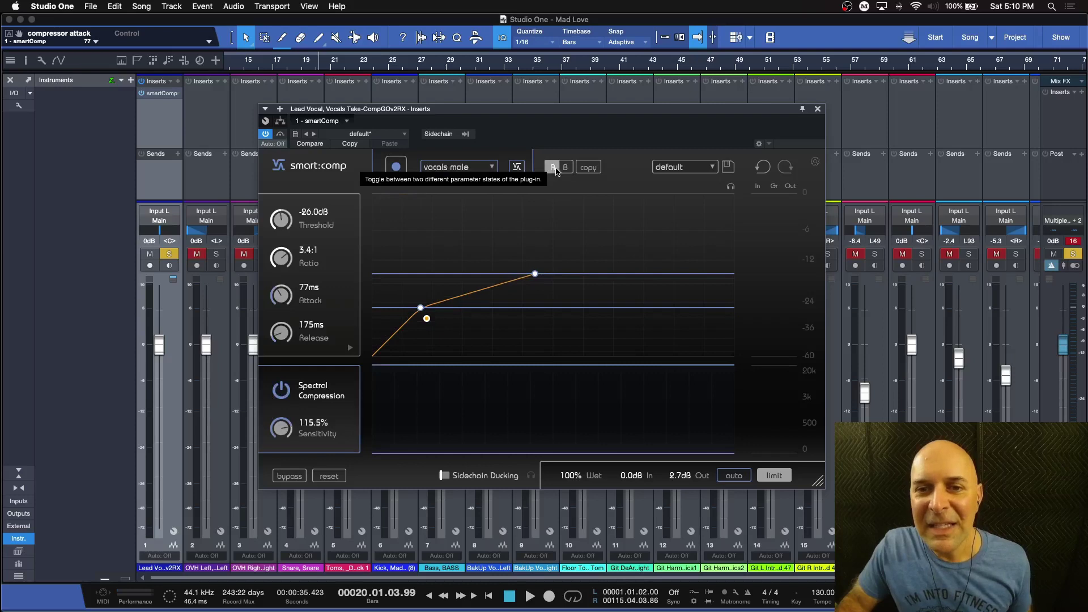
click(566, 168)
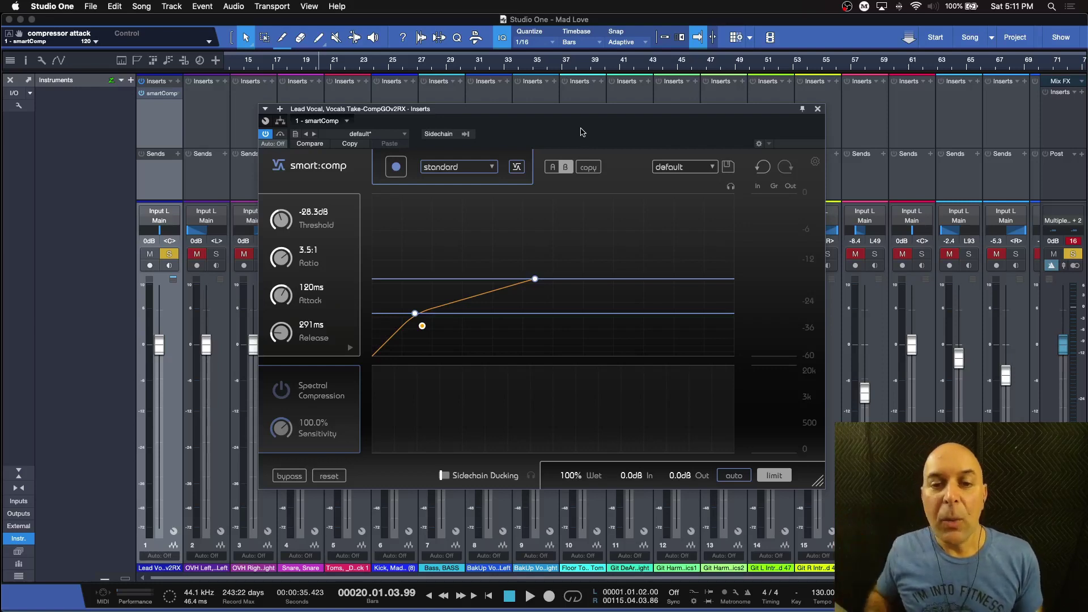
Enable spectral compression at 96.3% sensitivity and move the smart:comp window aside.
click(281, 391)
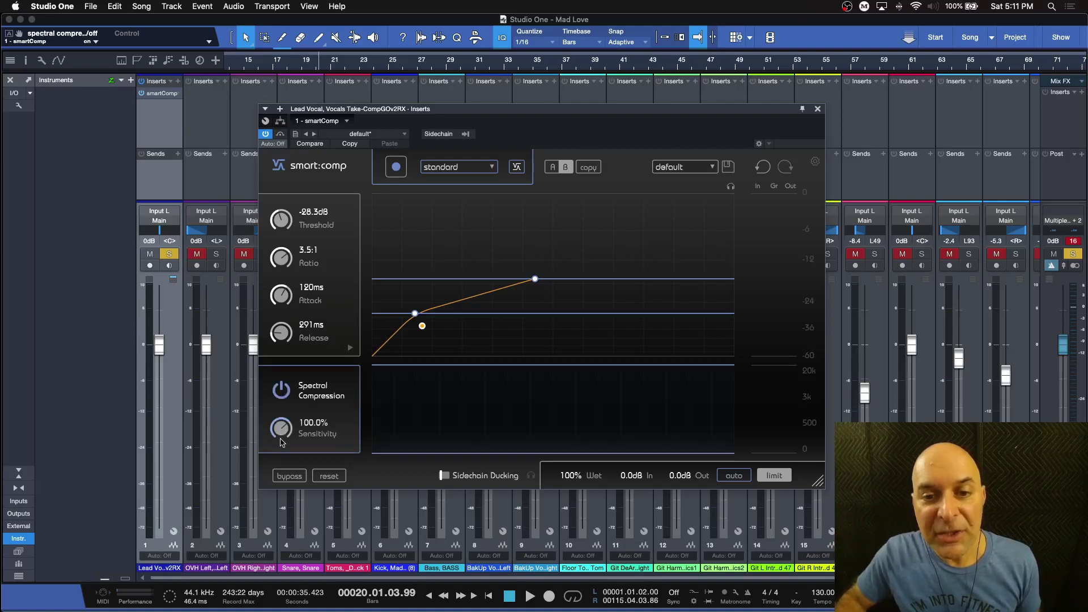
mouse_move(281, 433)
mouse_down()
mouse_move(281, 484)
mouse_move(284, 436)
mouse_up()
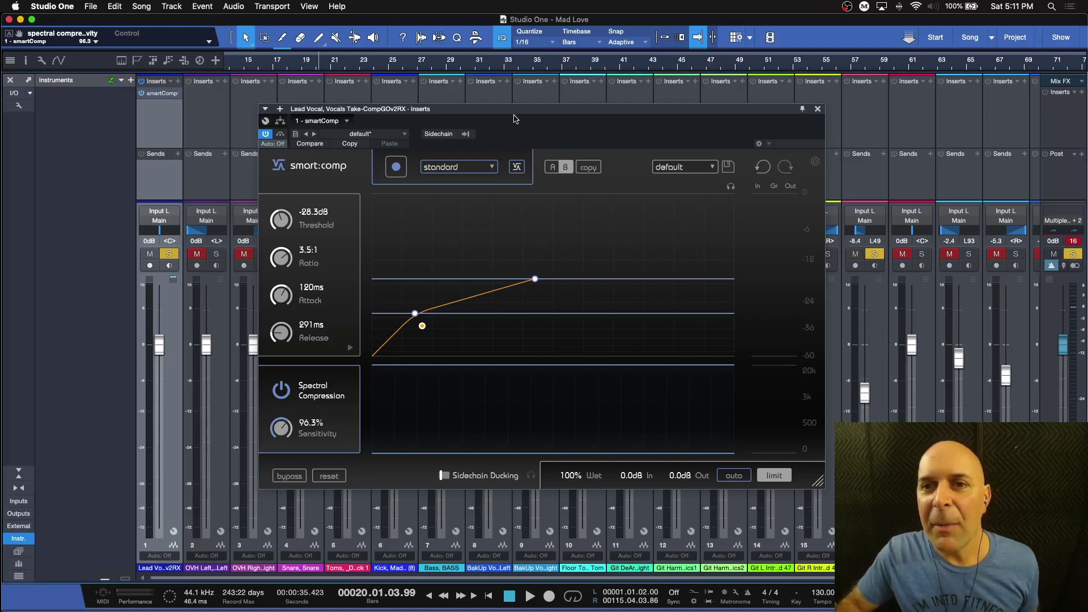
drag(519, 111, 832, 246)
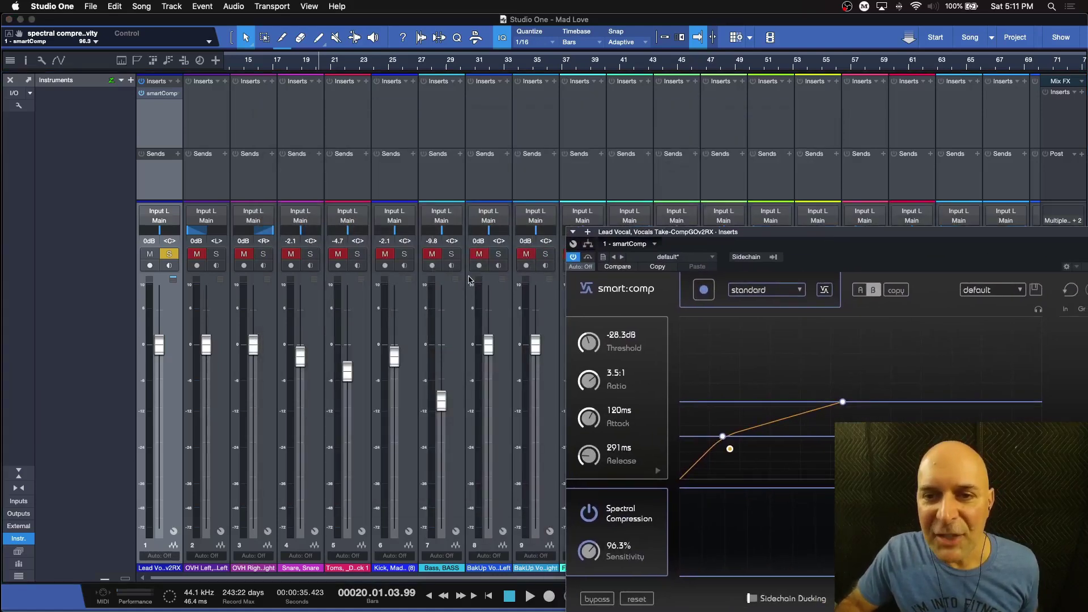
While the song plays, raise the Lead Vocal fader to +6.7 dB and bypass smart:comp.
key(space)
drag(756, 234, 447, 115)
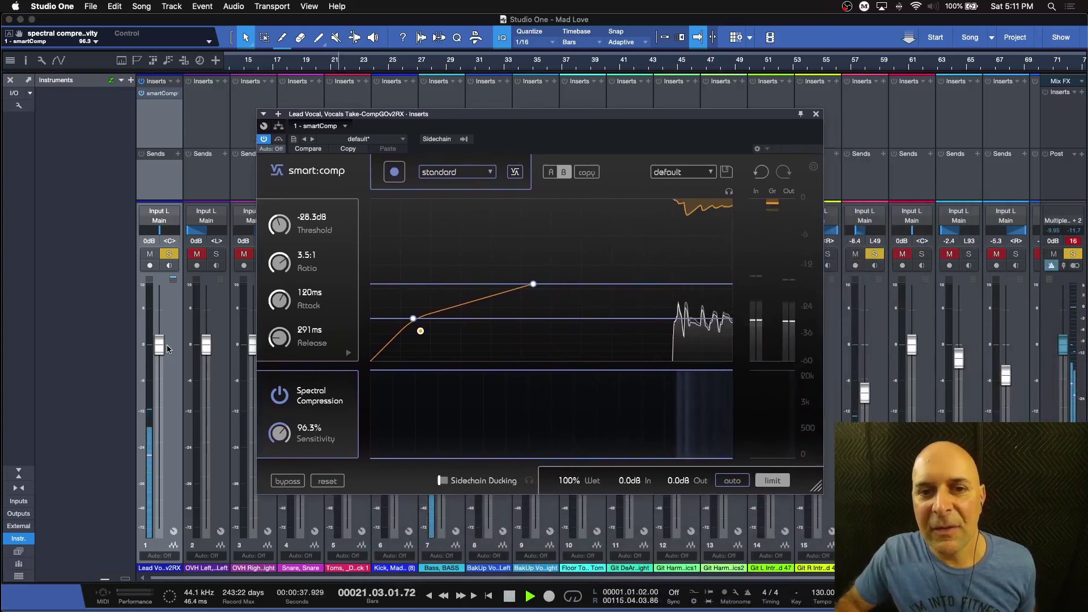
drag(160, 343, 160, 315)
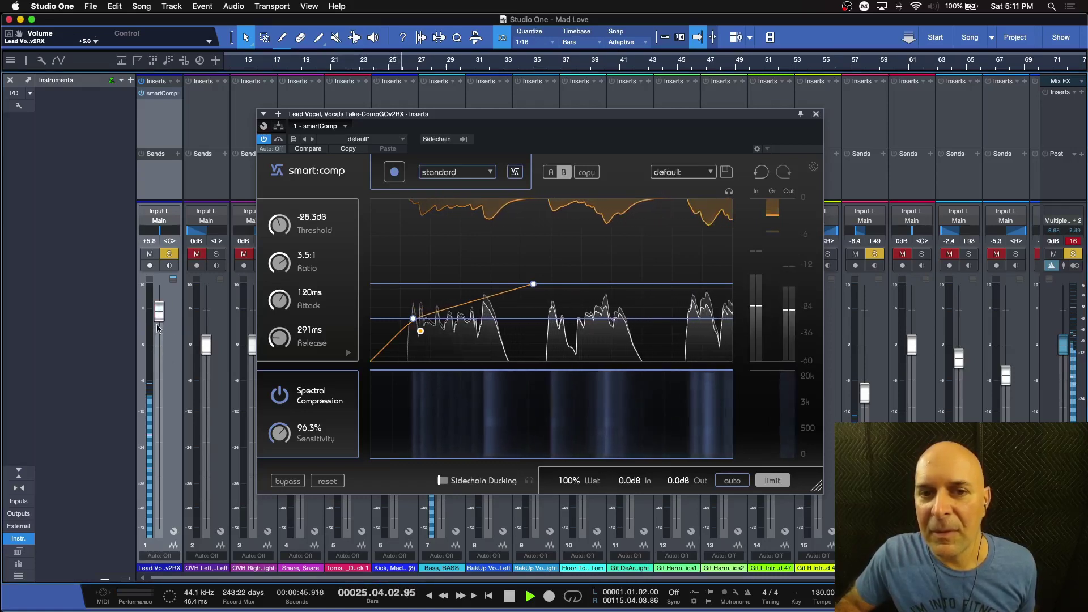
drag(160, 318, 160, 315)
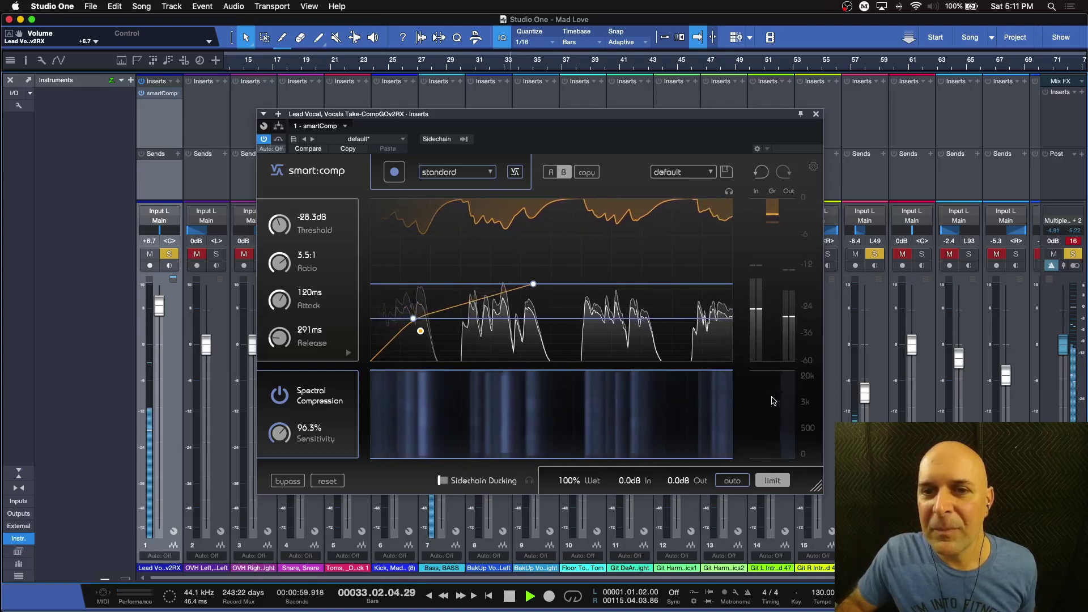
click(290, 481)
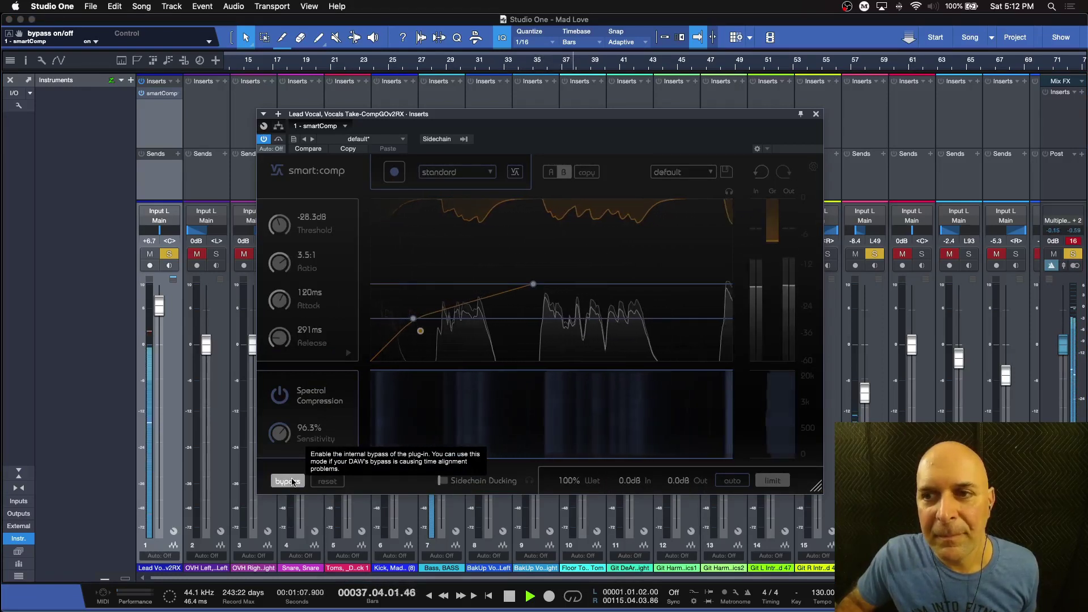
Stop playback and un-bypass smart:comp on the lead vocal, keeping spectral compression on at 96.3% sensitivity.
key(space)
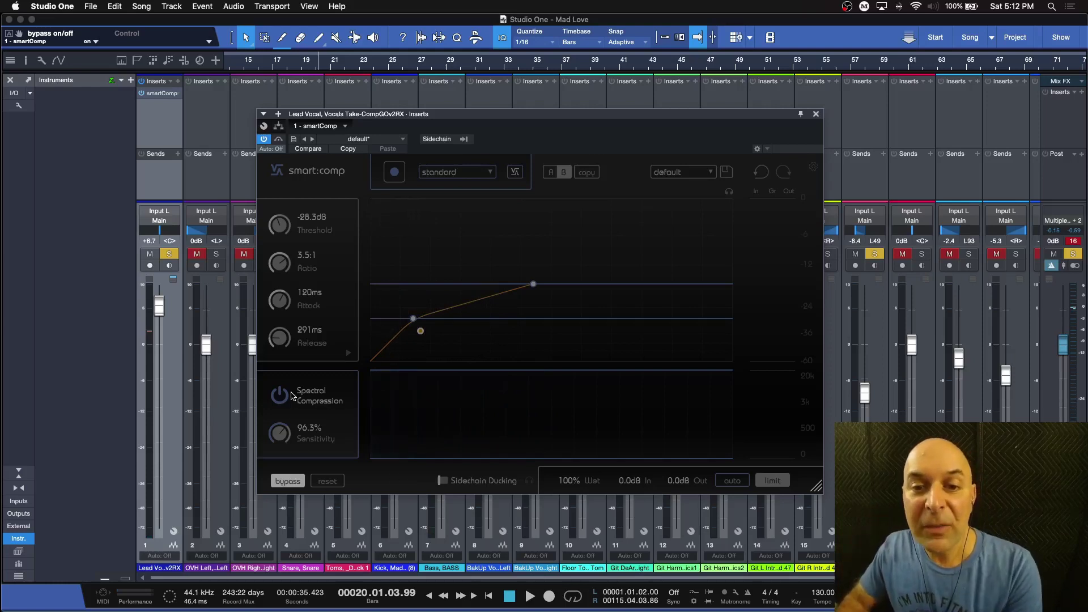
click(288, 481)
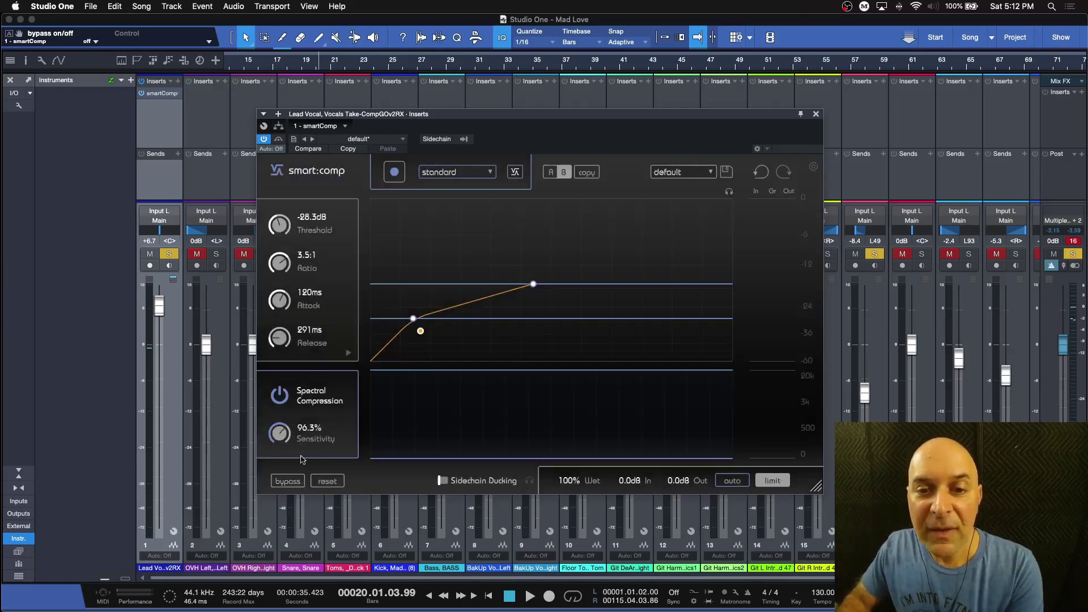
click(282, 396)
click(281, 396)
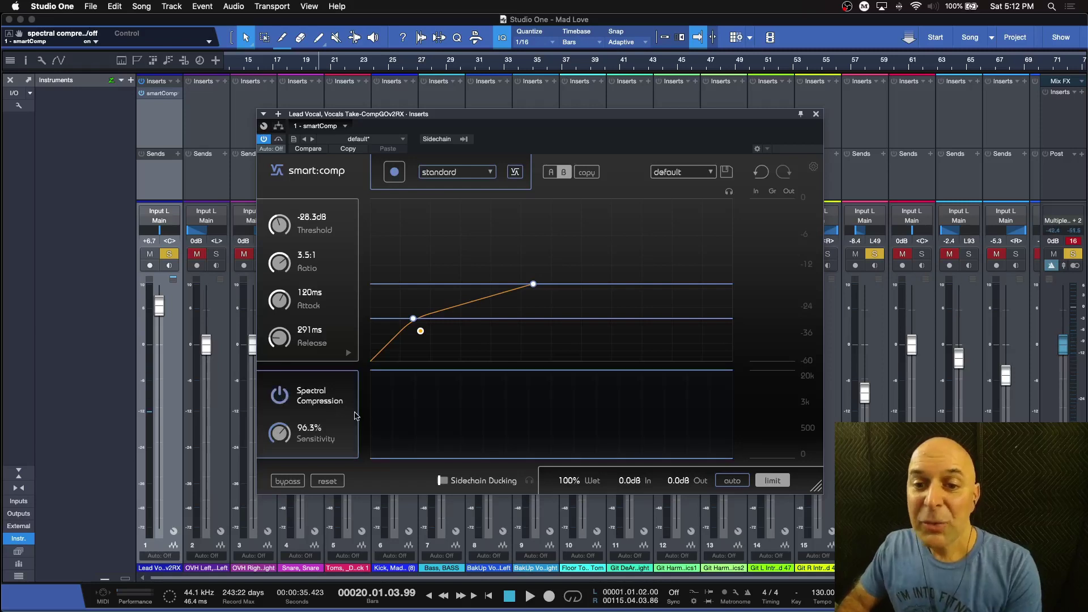